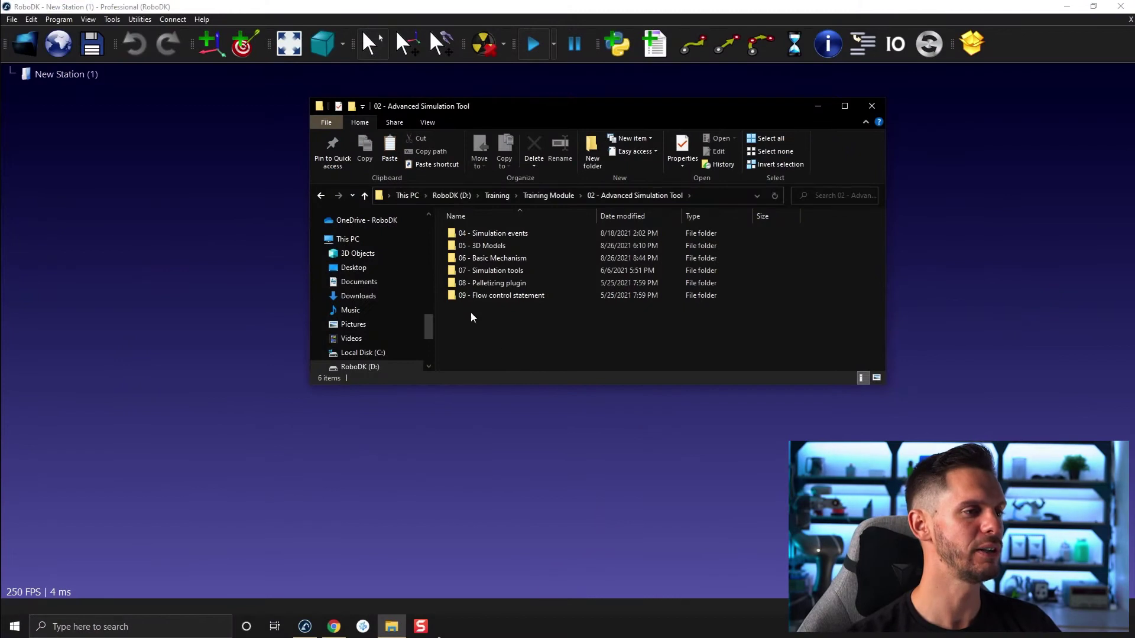
Open 06 - Basic Mechanism > 06 - Overview and drag 06 - GameBoy Assembly.rdk into RoboDK
double_click(477, 258)
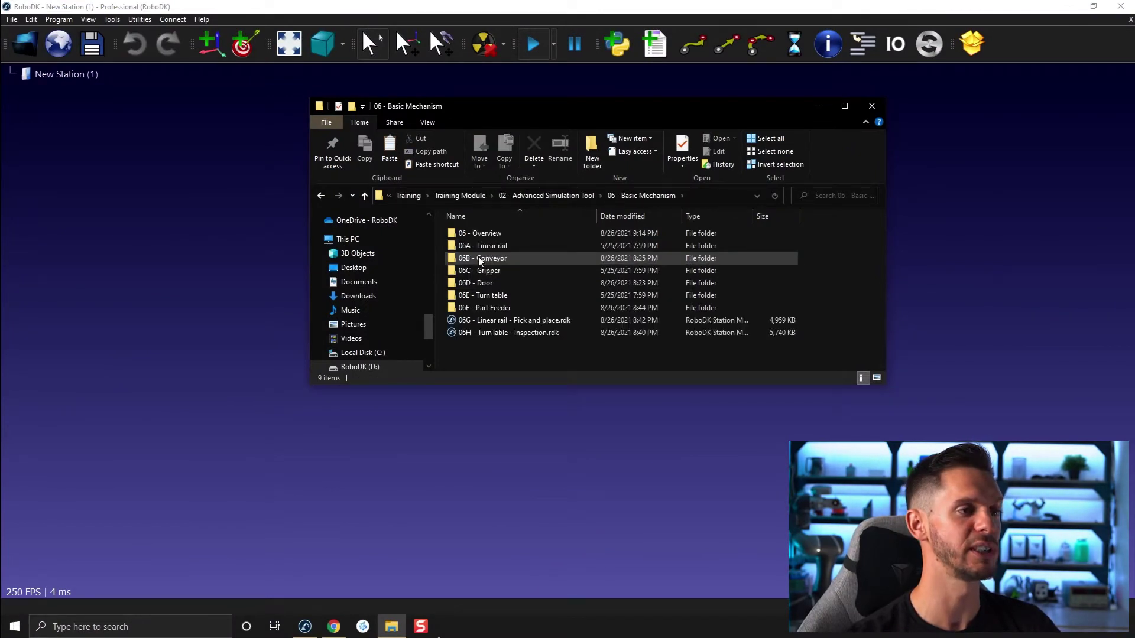
double_click(524, 233)
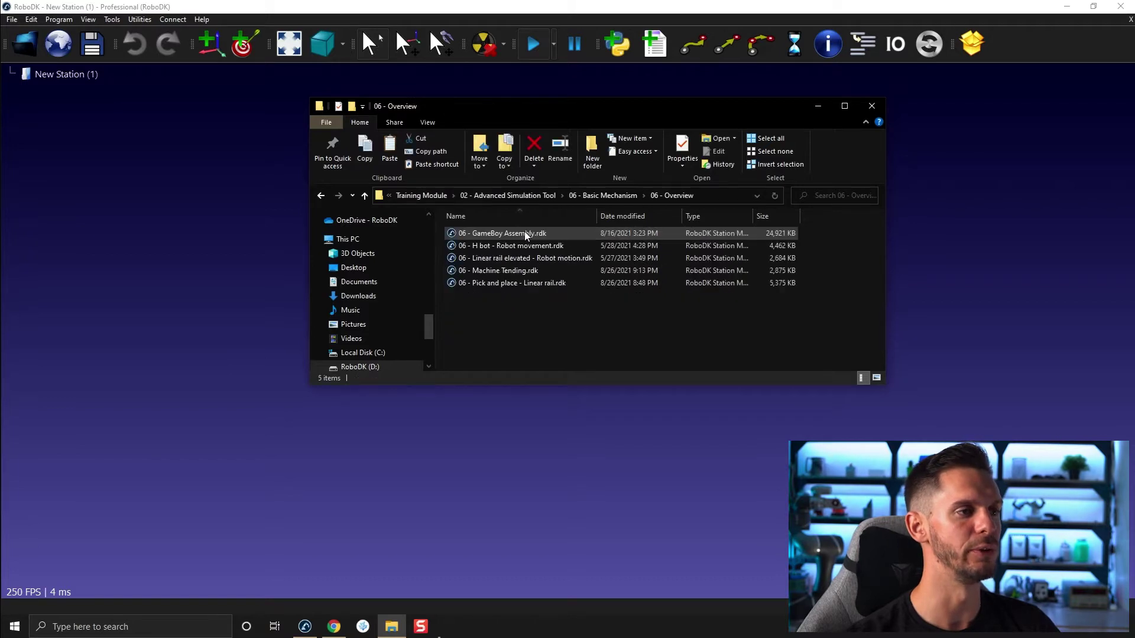
left_click(477, 233)
left_click_drag(215, 225, 215, 225)
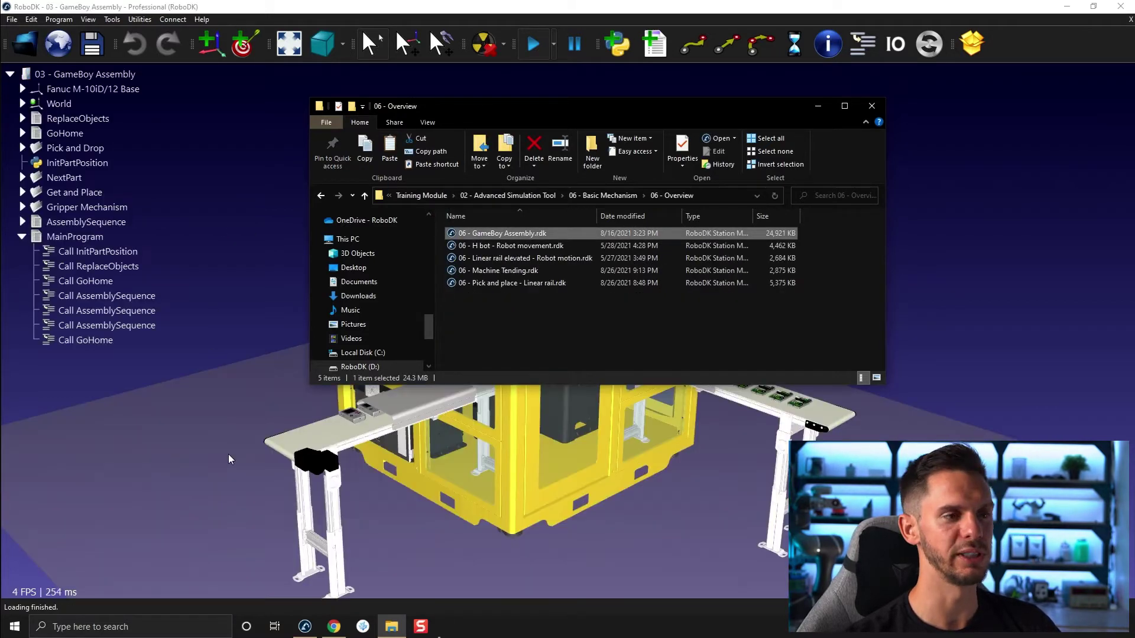
Hide the Cell and Window objects under World in the station tree
left_click(22, 104)
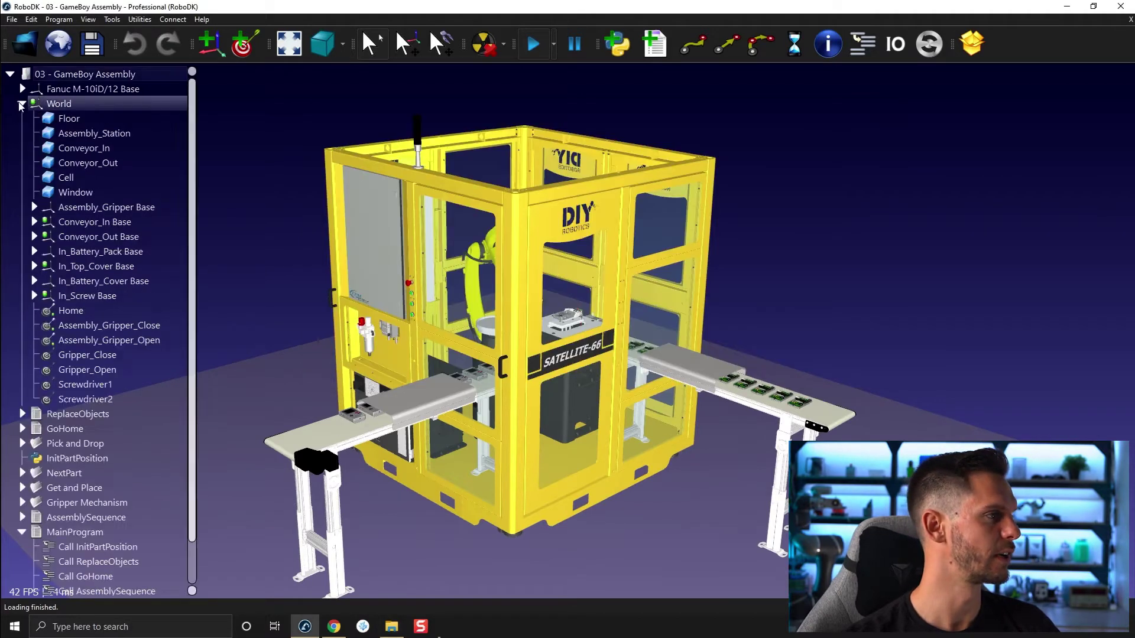
left_click(66, 177)
left_click(71, 188, "ctrl")
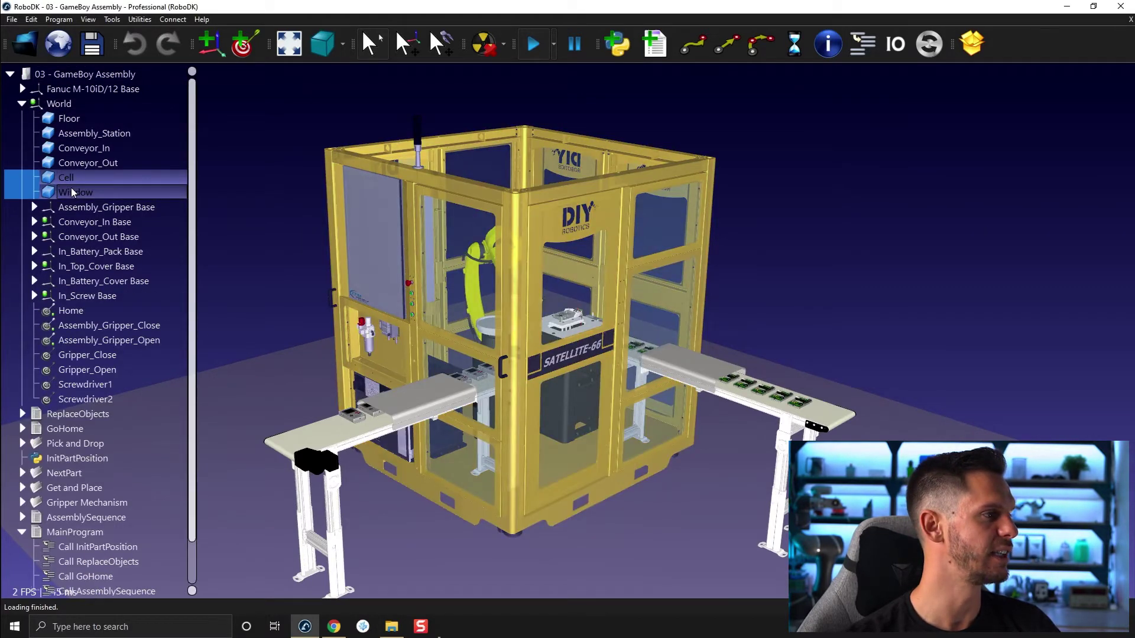
right_click(71, 187)
left_click(88, 197)
left_click(22, 104)
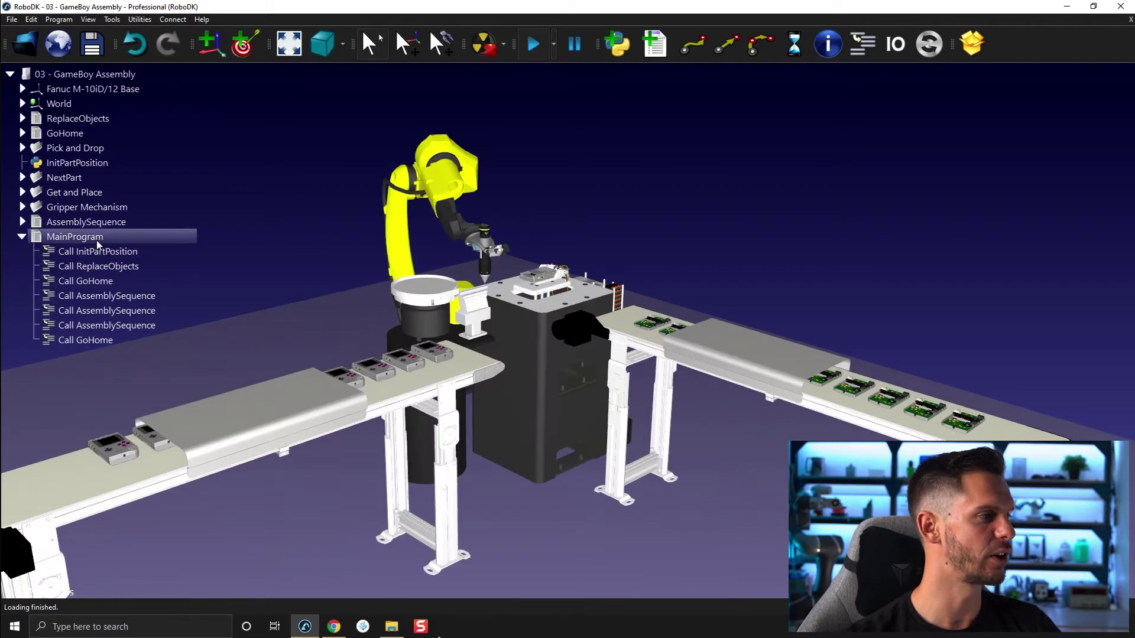
Run MainProgram in fast mode and orbit out to a wide view of the assembly cell
double_click(97, 240)
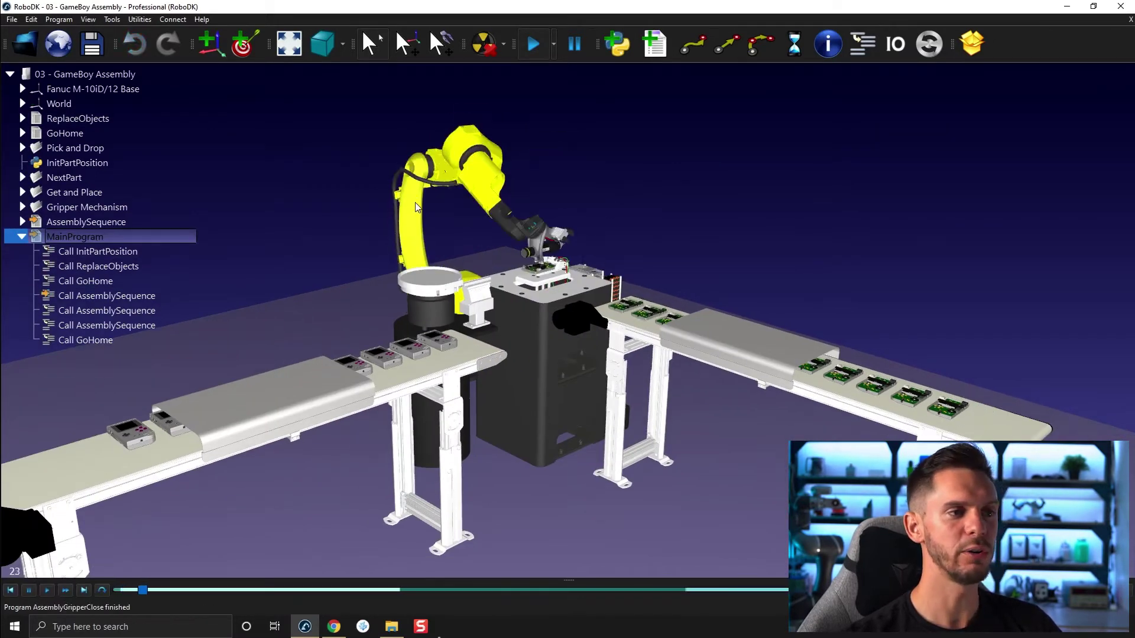
left_click(531, 45)
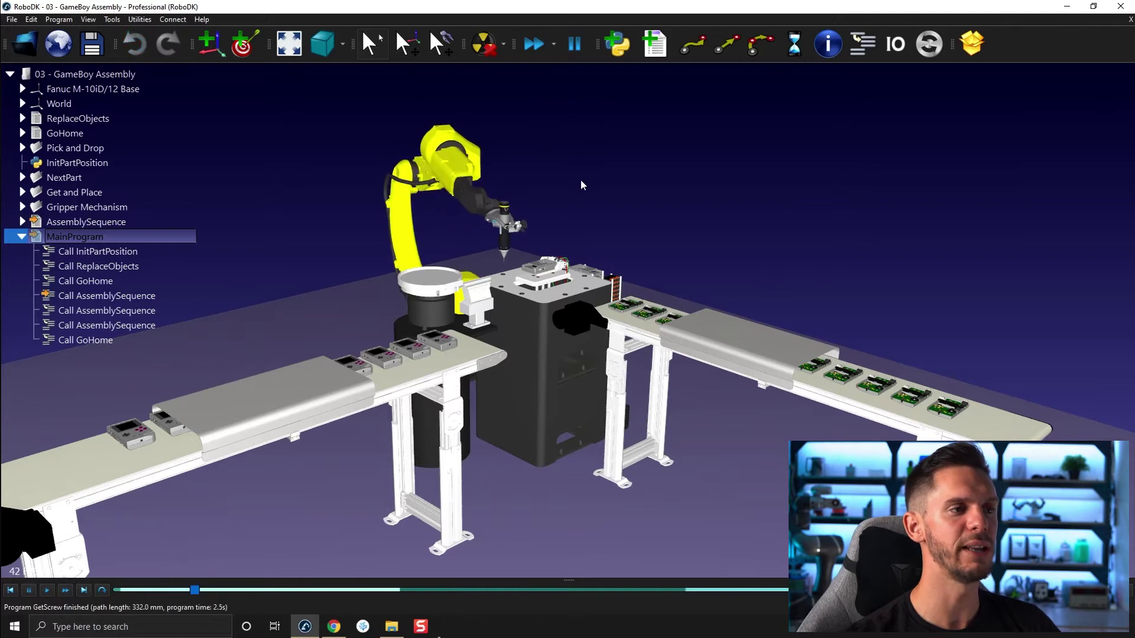
double_click(119, 237)
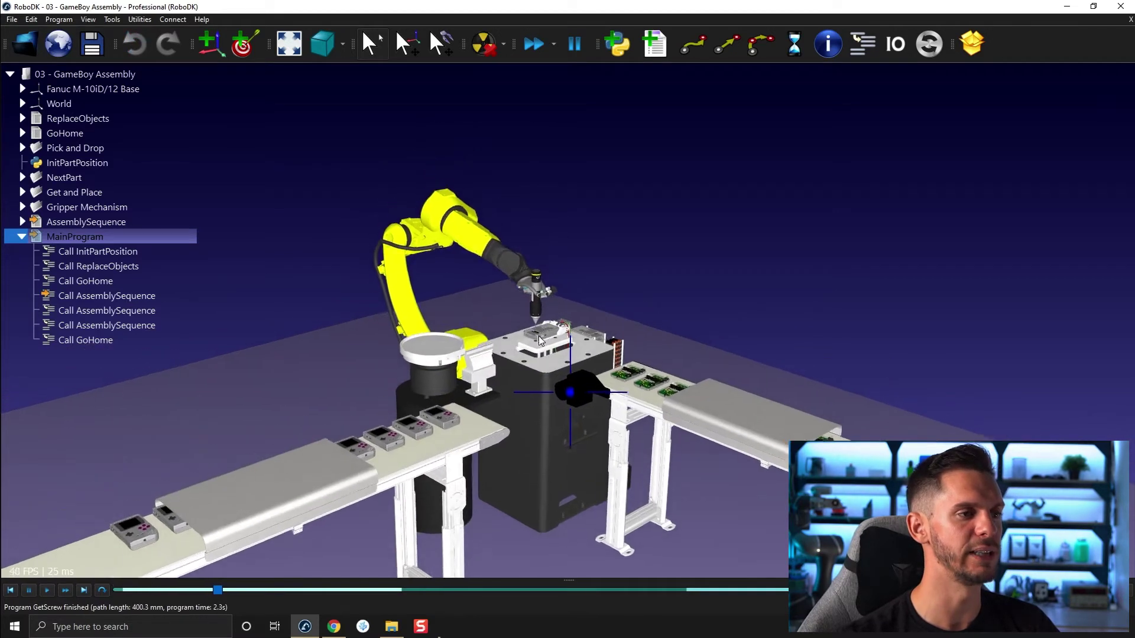
scroll(484, 349, "up", 6)
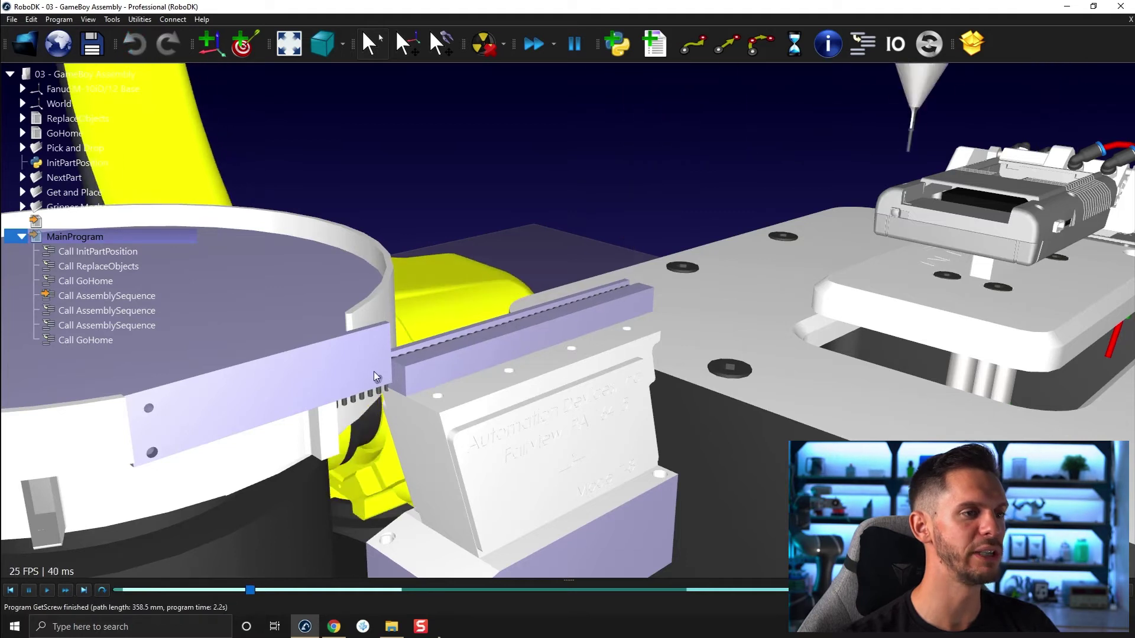
left_click_drag(563, 305, 623, 324)
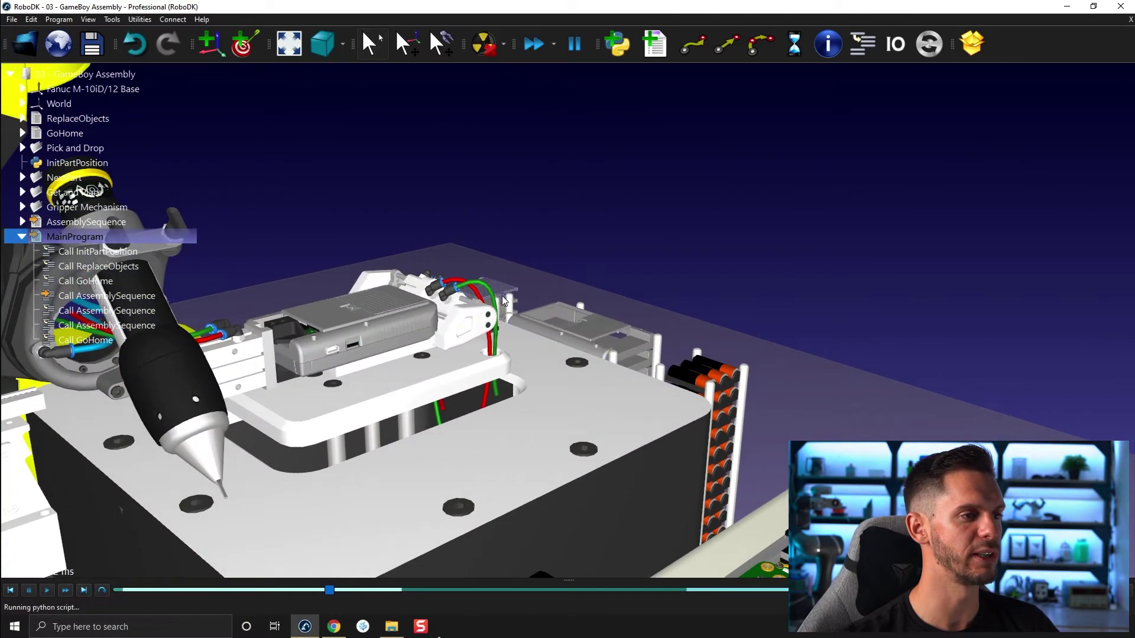
left_click_drag(502, 295, 586, 373)
left_click_drag(529, 413, 270, 483)
Lower the simulation speed slightly with the fast-forward speed slider
left_click(554, 44)
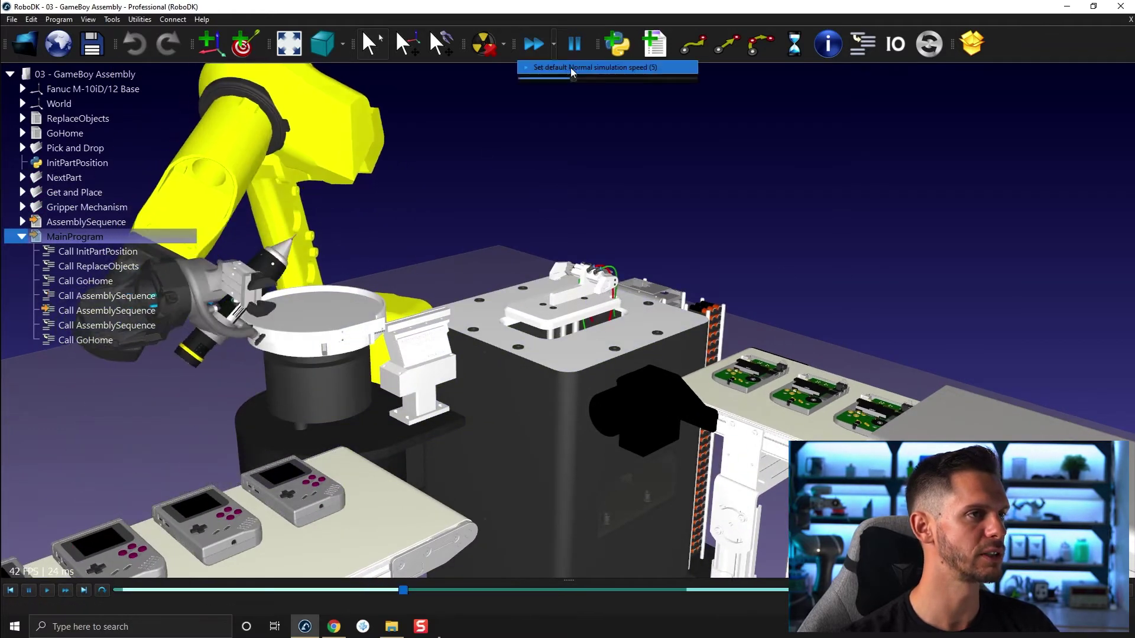
left_click_drag(575, 79, 572, 79)
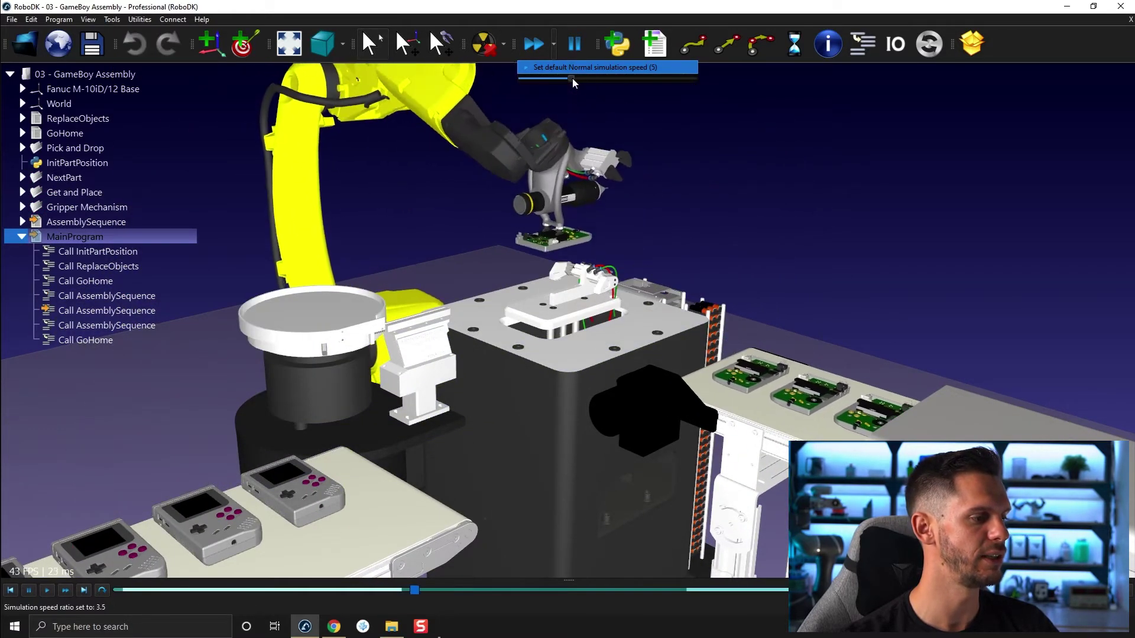
left_click(449, 245)
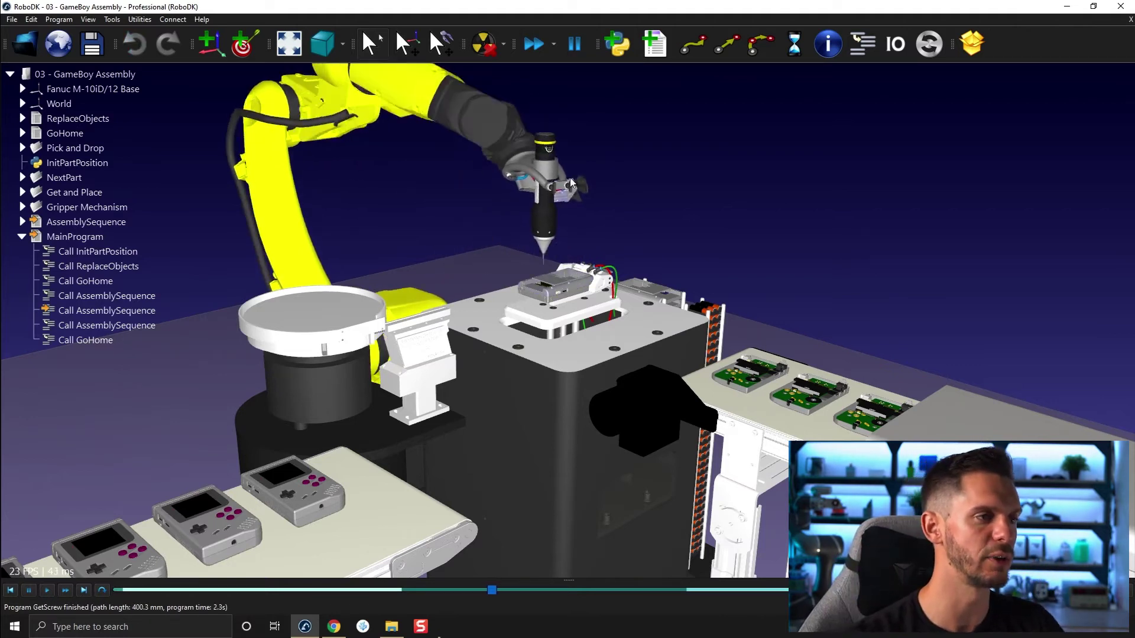
Watch the GameBoy assembly run, then stop it with Esc and return to the example folder
scroll(532, 278, "up", 10)
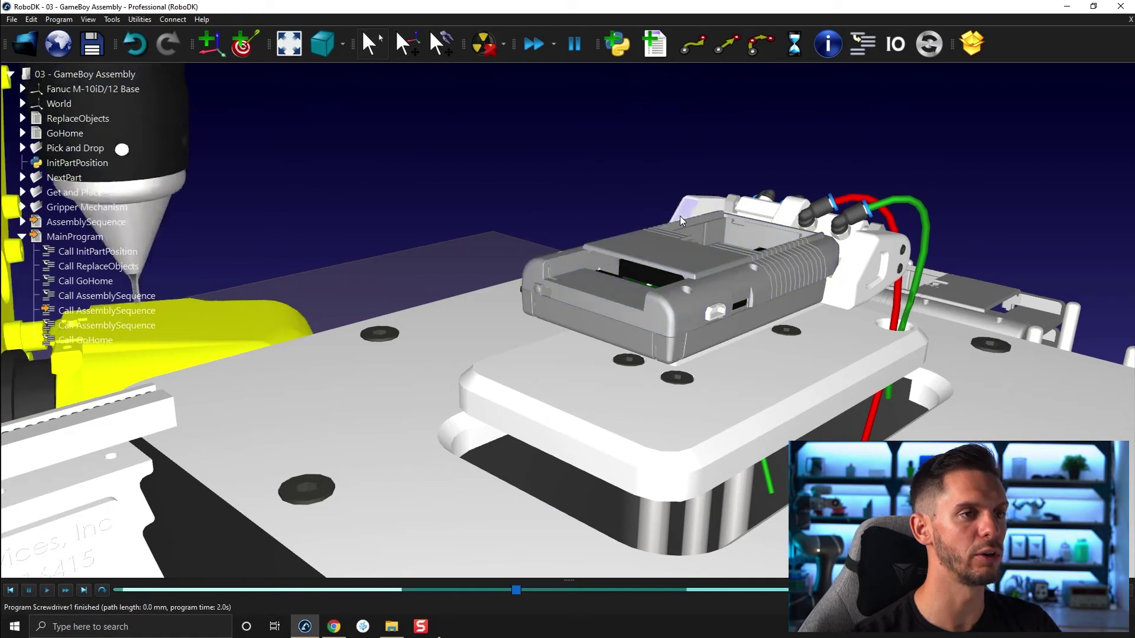
scroll(565, 200, "down", 12)
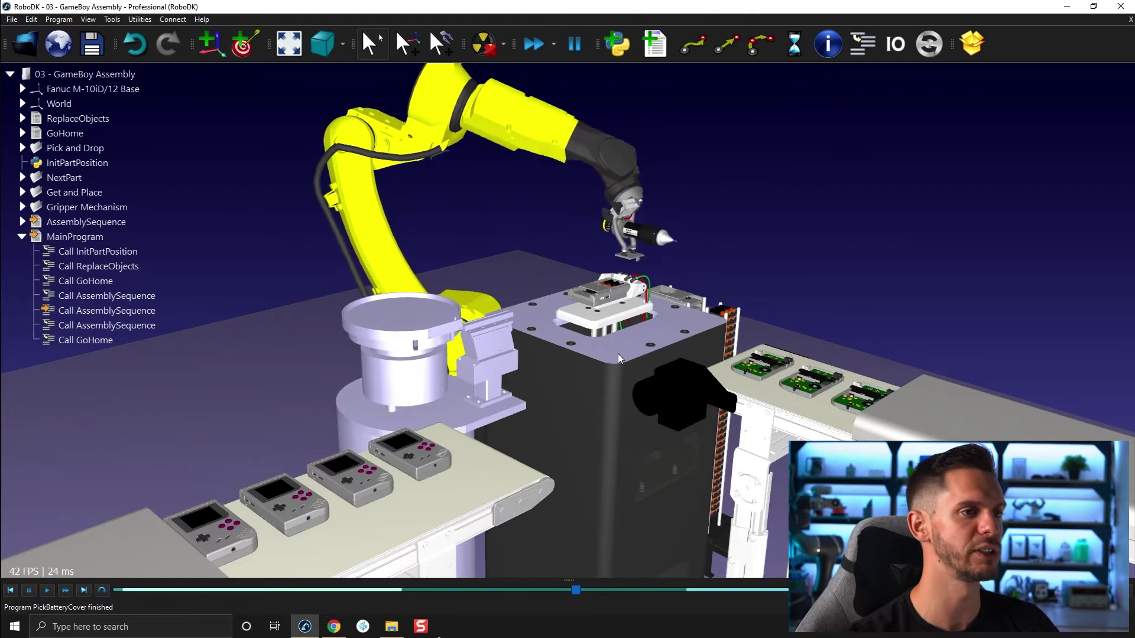
scroll(618, 353, "down", 6)
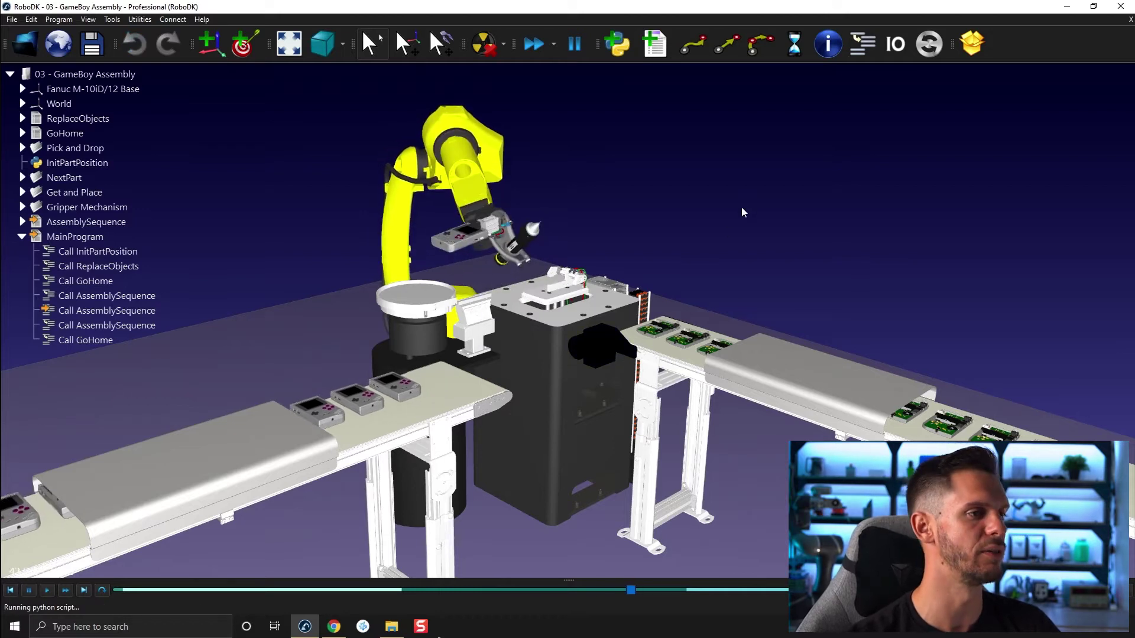
key("Escape")
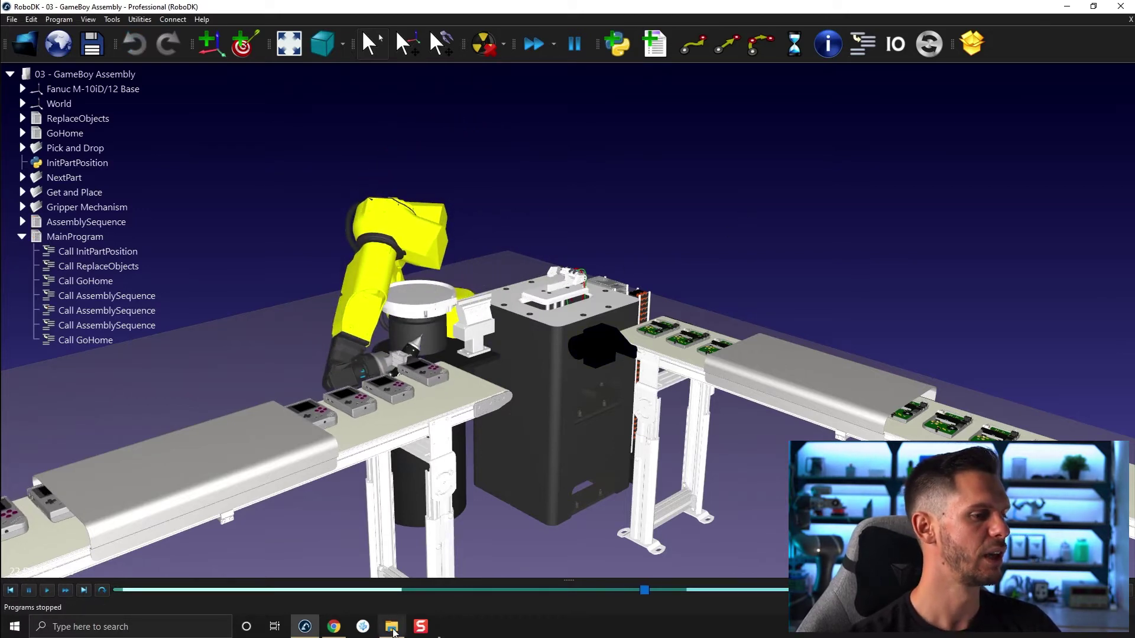
key("alt+Tab")
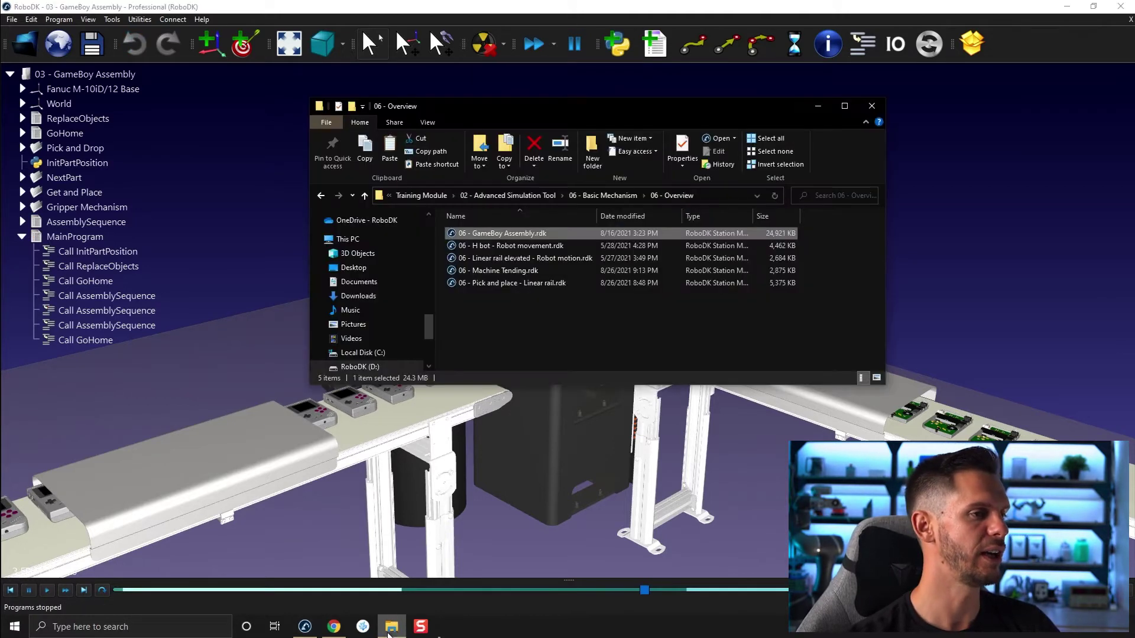
Load 06 - Machine Tending.rdk and collapse the program, Mazak Lathe Base and UR10e Base branches
left_click(487, 260)
left_click(486, 272)
left_click_drag(288, 276, 269, 264)
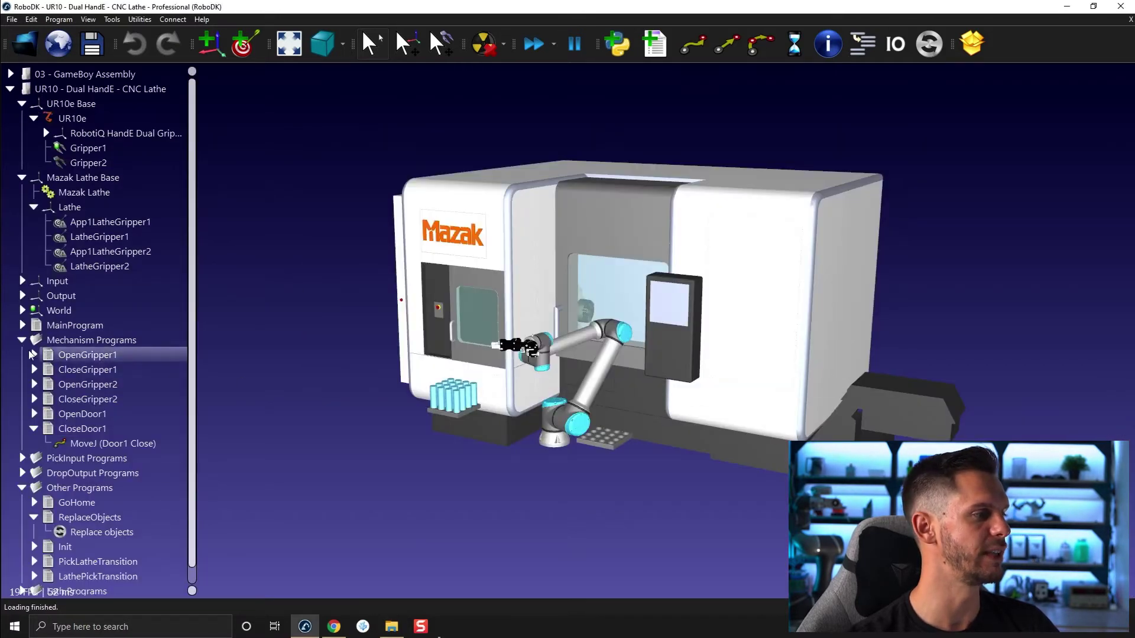
left_click(23, 340)
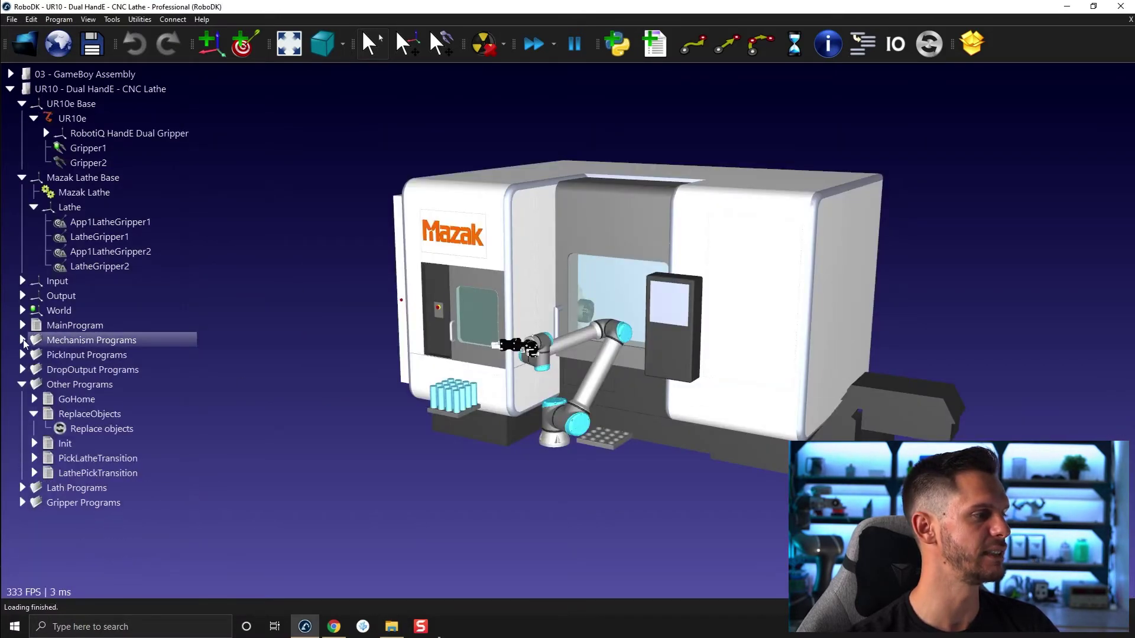
left_click(22, 384)
left_click(22, 178)
left_click(22, 103)
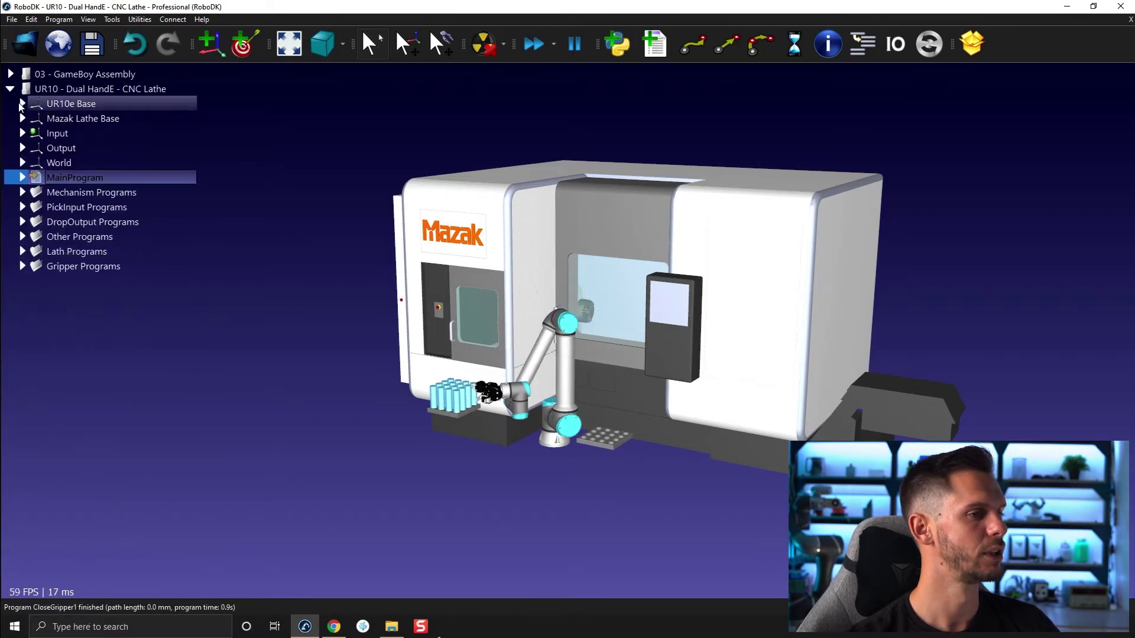
Follow the UR10 tending the Mazak lathe from several angles, then bring up the example folder
scroll(635, 352, "up", 5)
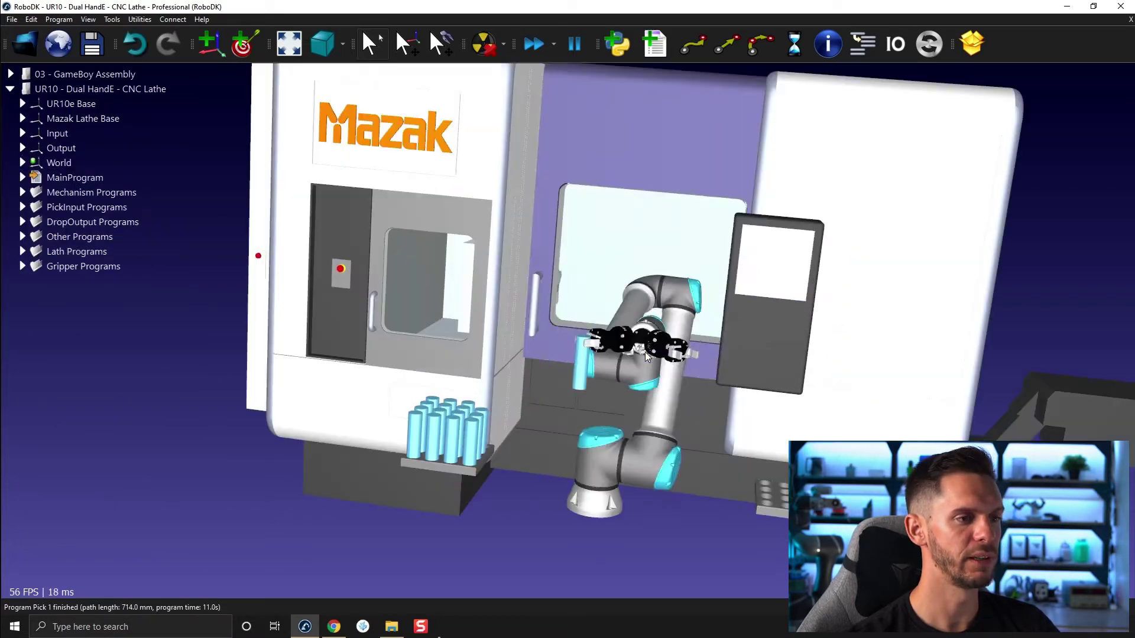
scroll(668, 322, "down", 3)
left_click_drag(668, 323, 601, 338)
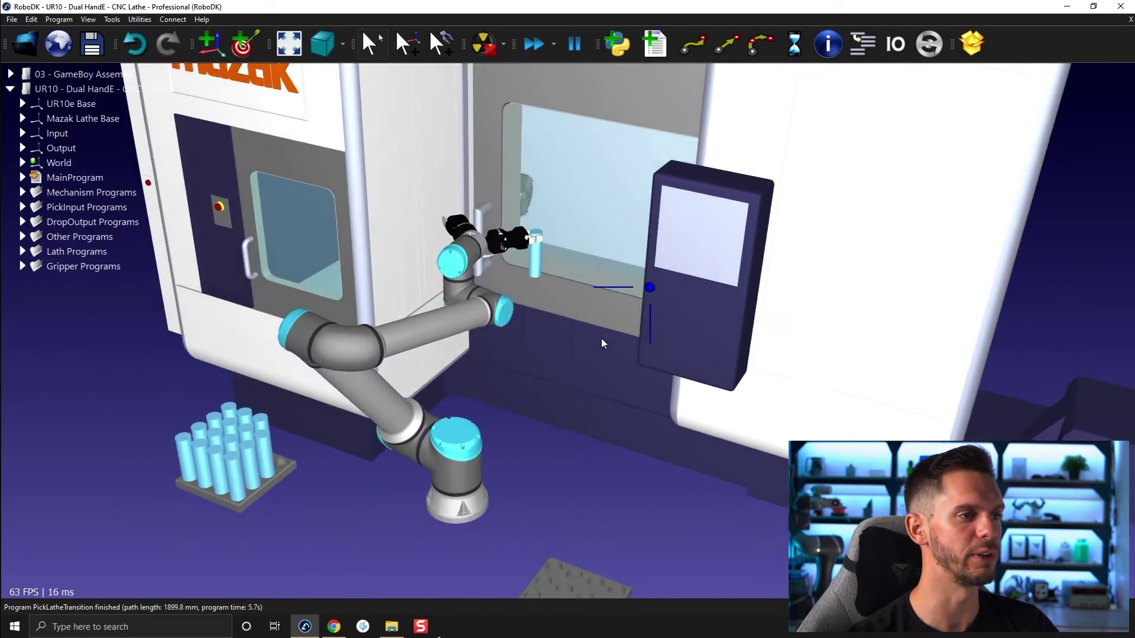
scroll(602, 338, "up", 3)
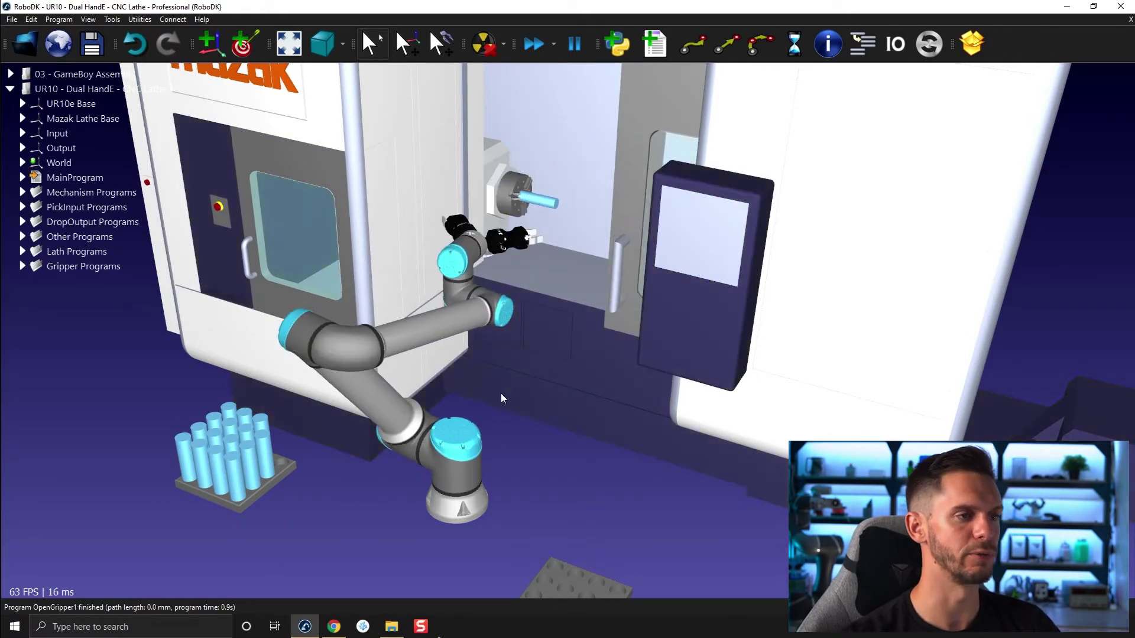
scroll(636, 252, "down", 5)
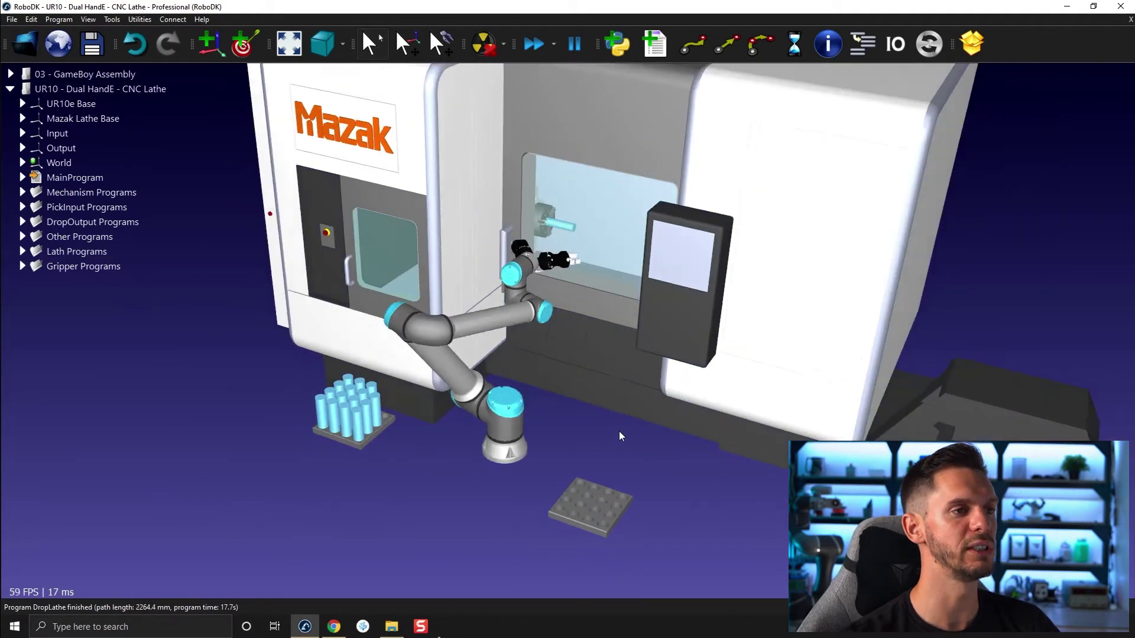
left_click_drag(641, 195, 683, 221)
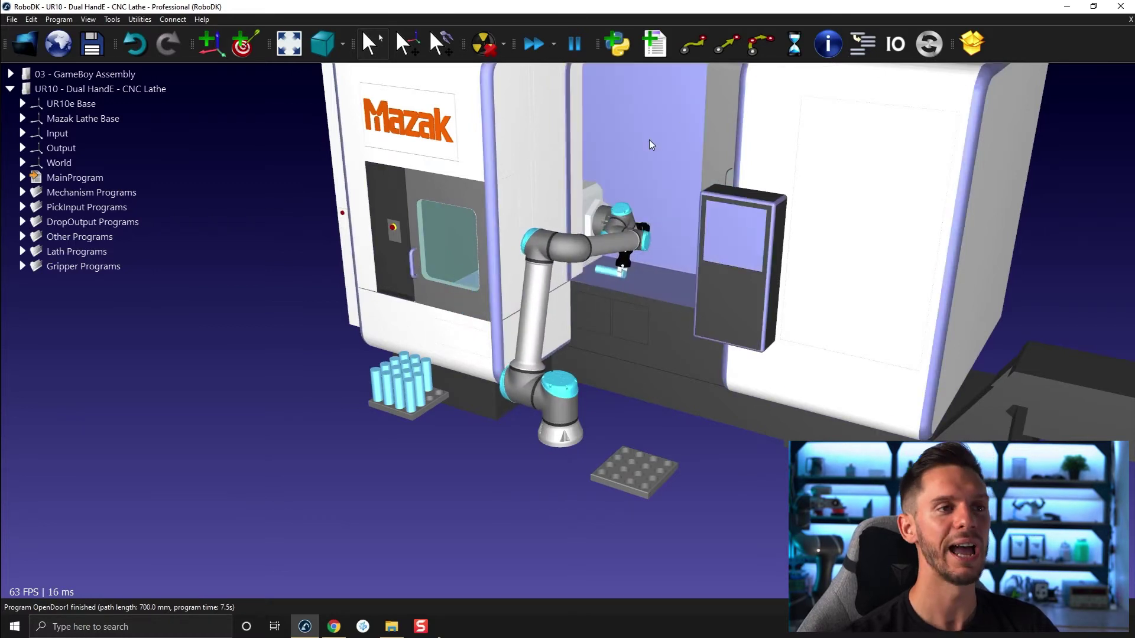
left_click_drag(382, 519, 445, 474)
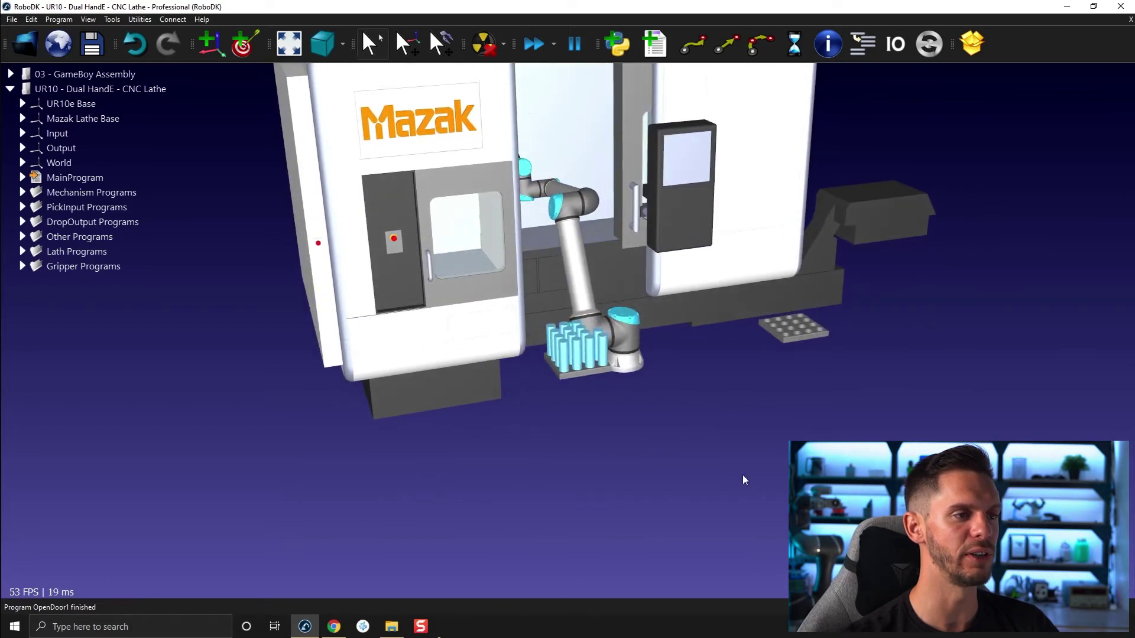
left_click_drag(742, 473, 694, 470)
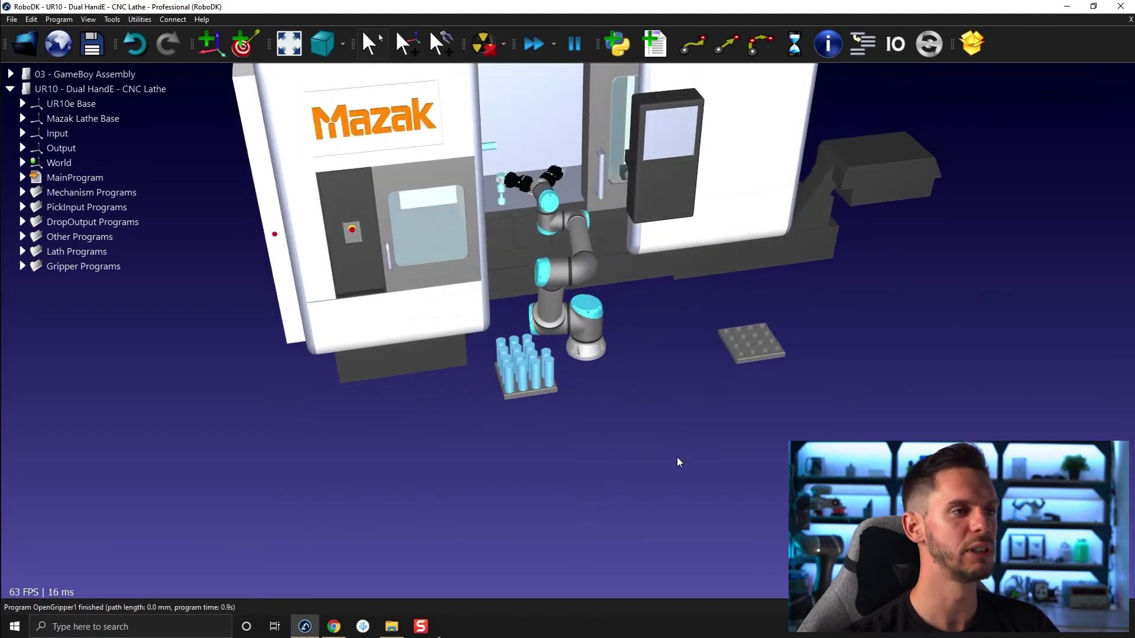
left_click(420, 554)
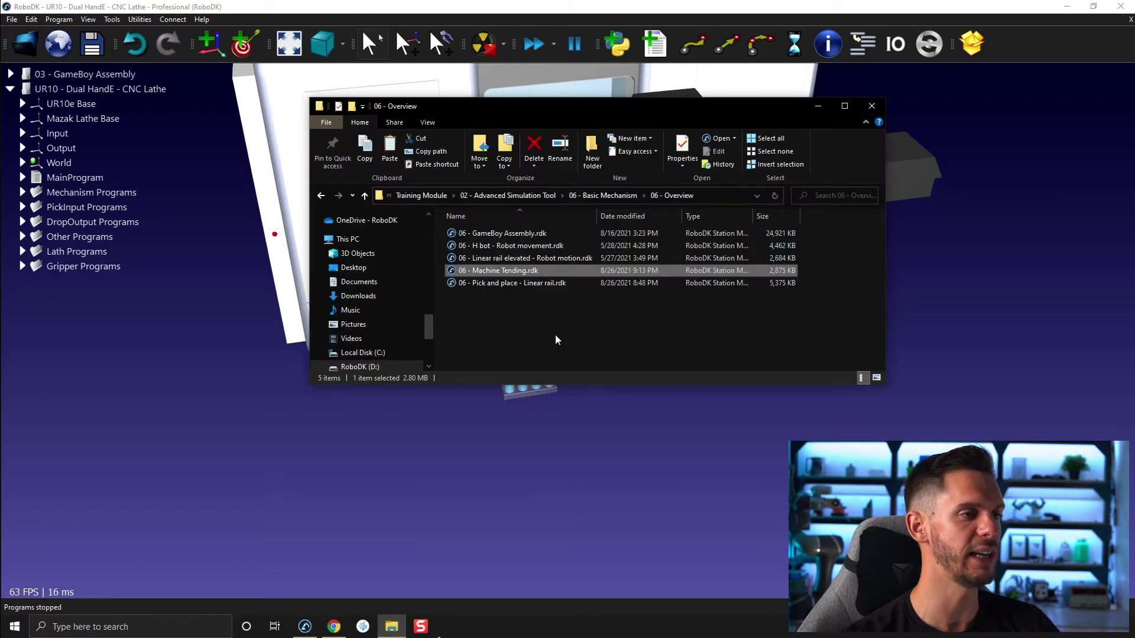
Load 06 - Linear rail elevated - Robot motion.rdk and open the rail robot's jogging panel
left_click(519, 259)
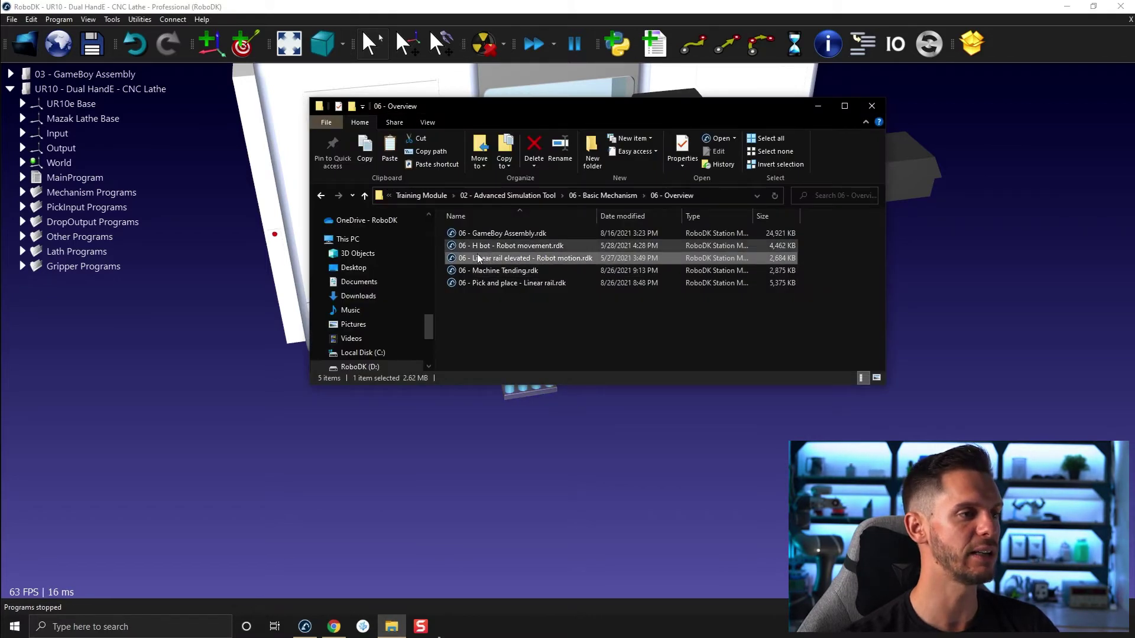
left_click_drag(476, 257, 320, 480)
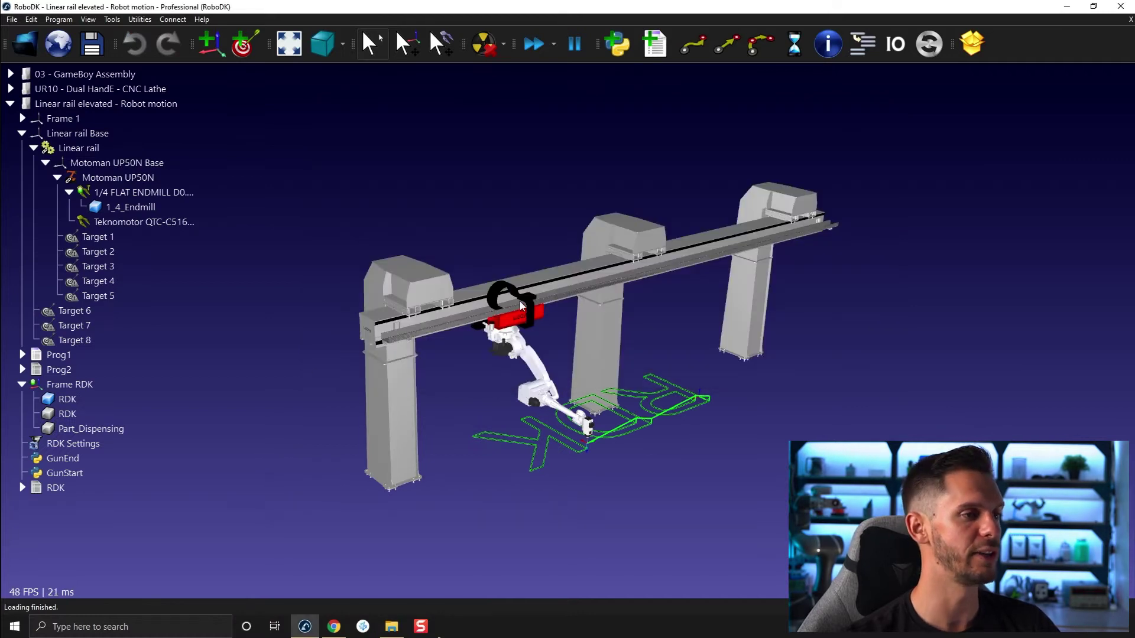
double_click(512, 323)
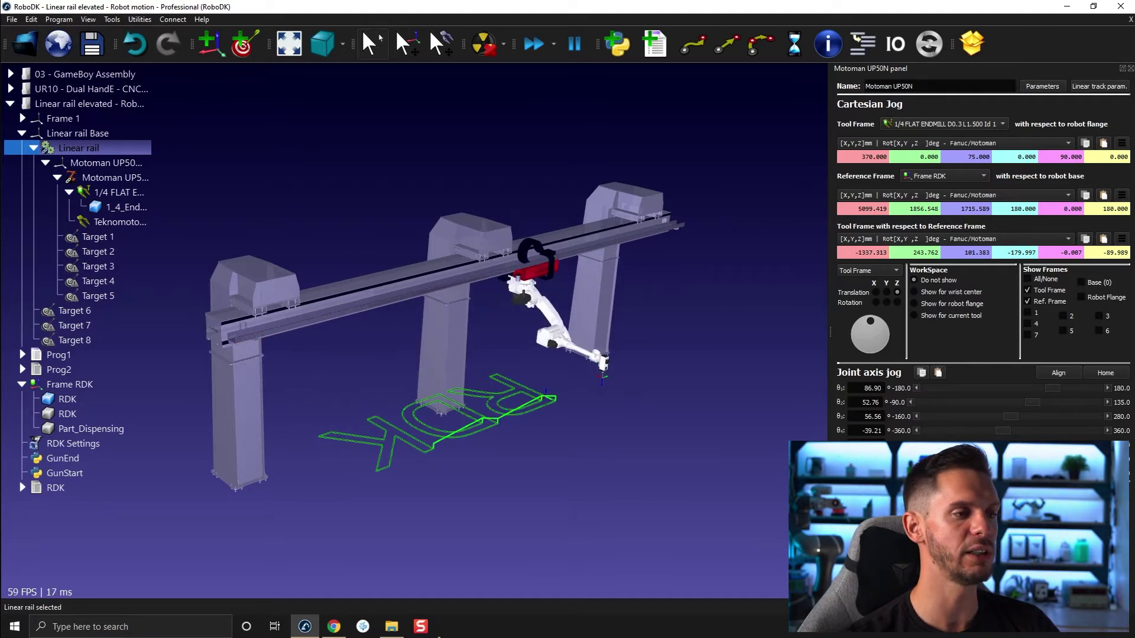
right_click_drag(618, 441, 642, 403)
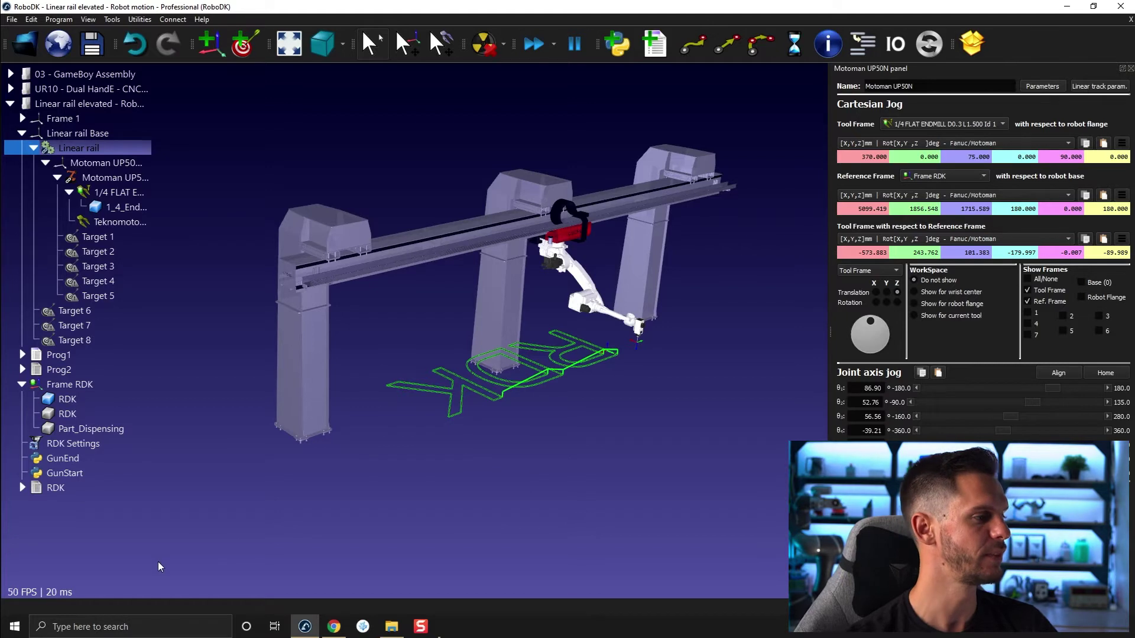
Run the RDK program, close the jogging panel, and follow the Motoman along the rail
left_click(63, 486)
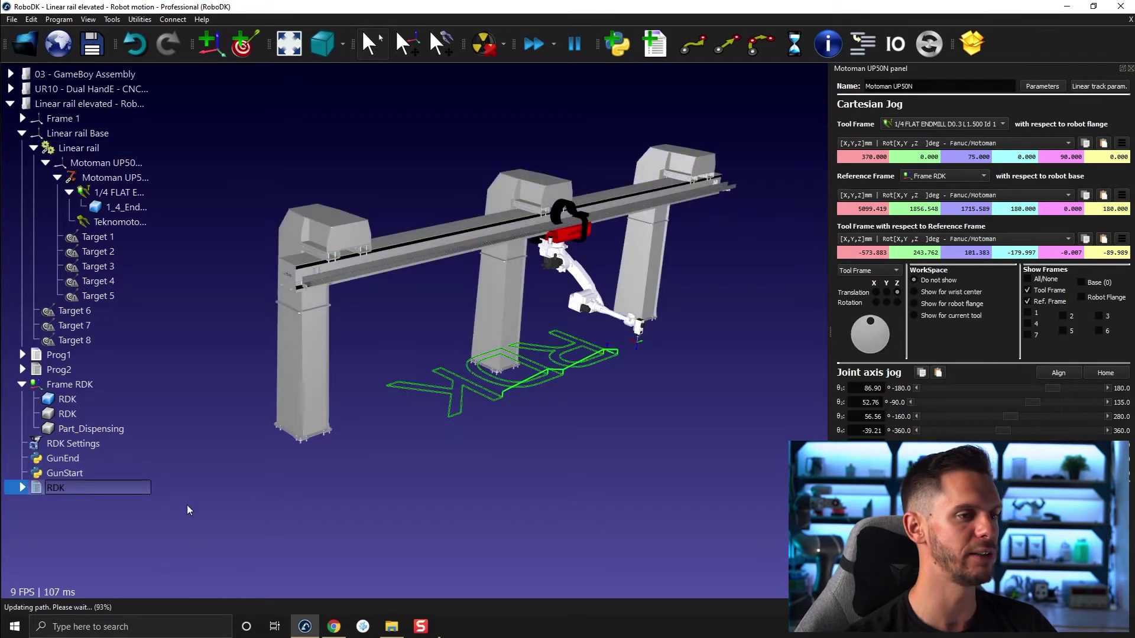
left_click(1130, 68)
scroll(770, 254, "up", 5)
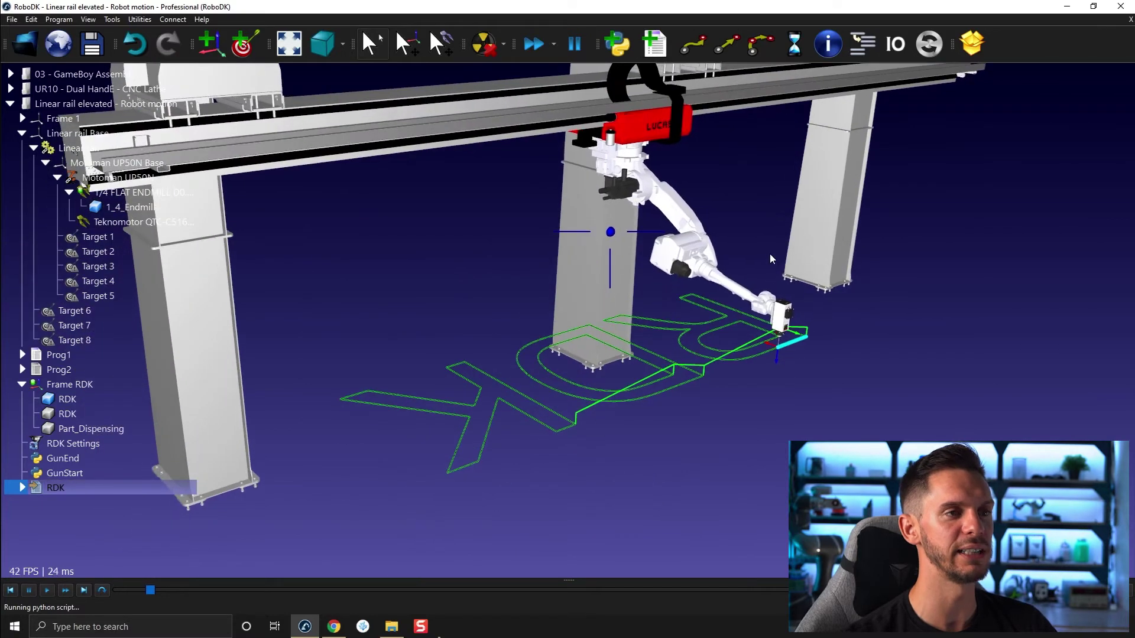
middle_click_drag(767, 260, 739, 262)
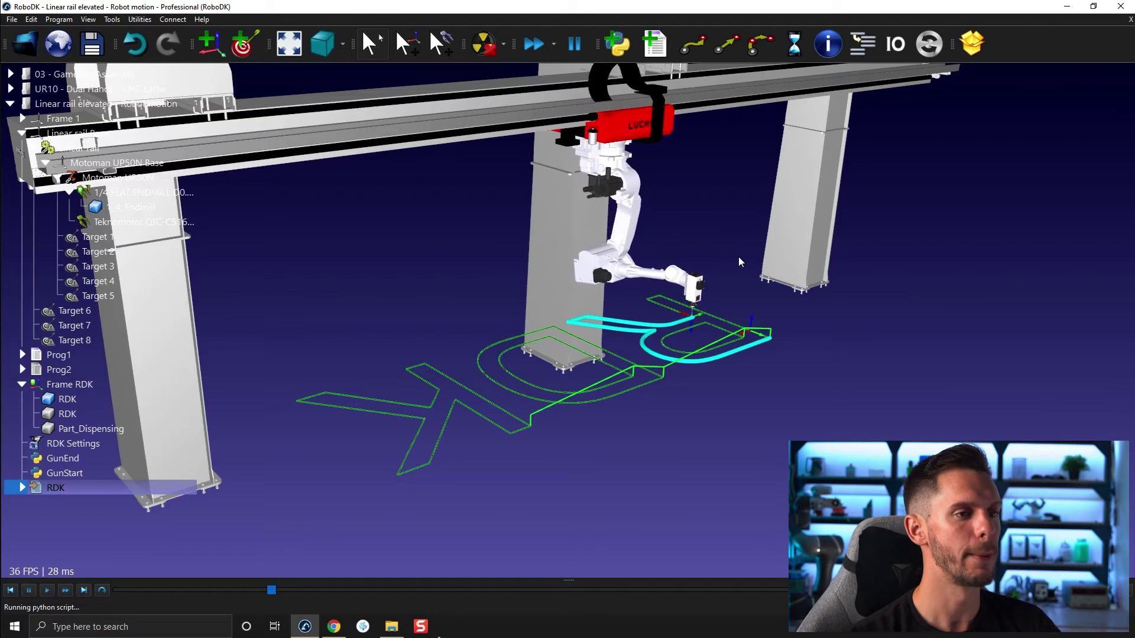
Check the simulation speed options, then stop the RDK tracing and show the 06 - Overview folder
left_click(554, 44)
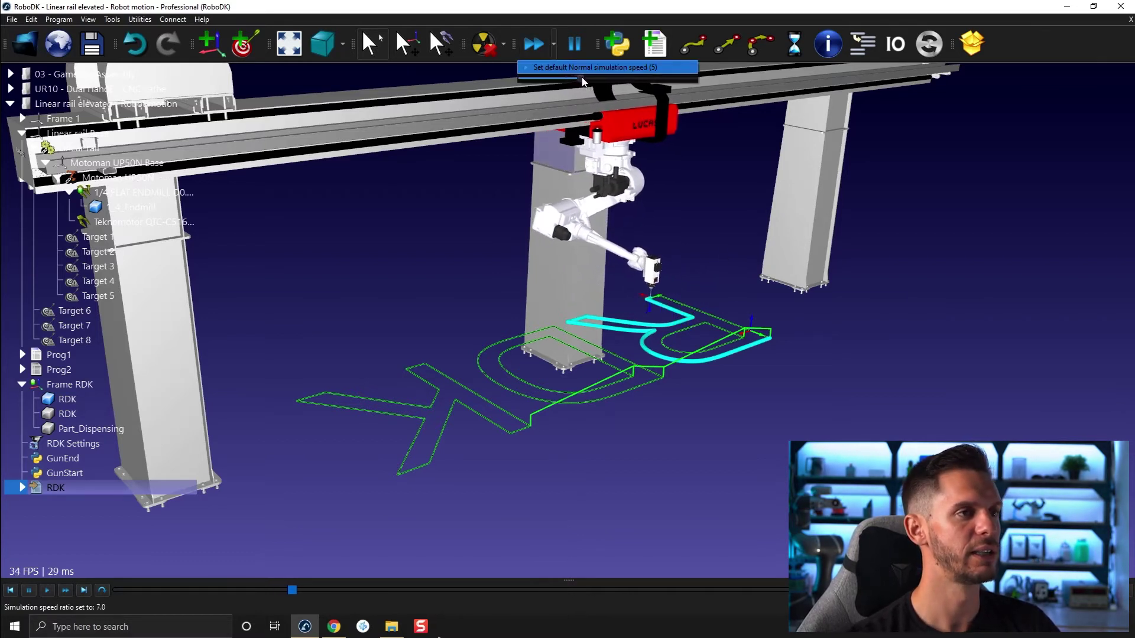
left_click(711, 237)
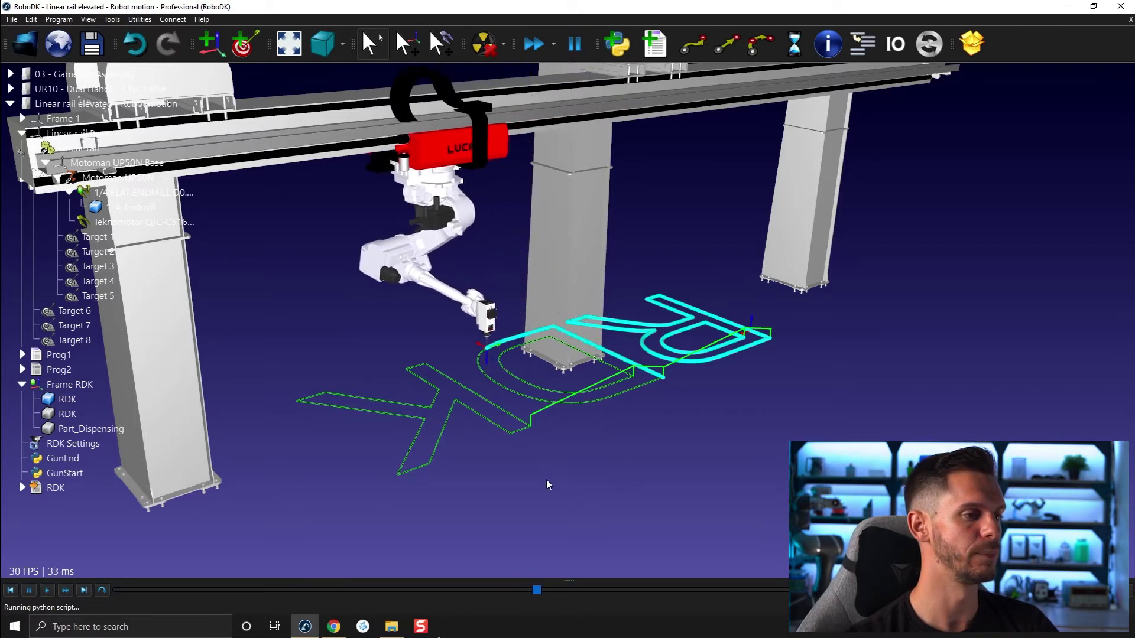
left_click(392, 627)
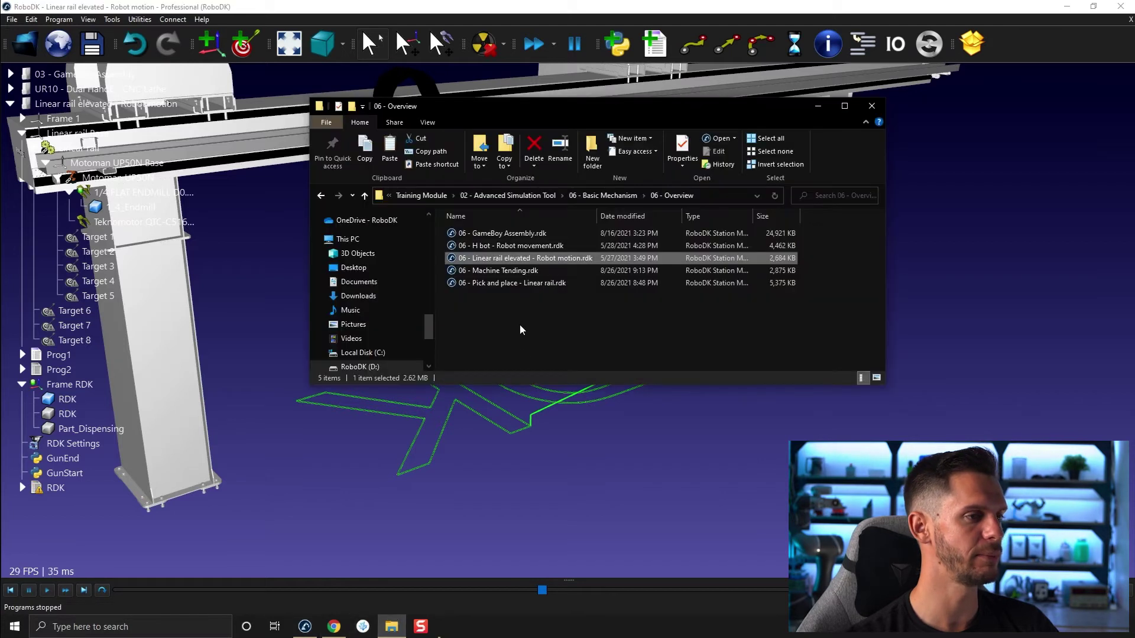
Load 06 - H bot - Robot movement.rdk and orbit around the gantry
left_click(506, 246)
left_click_drag(483, 246, 679, 443)
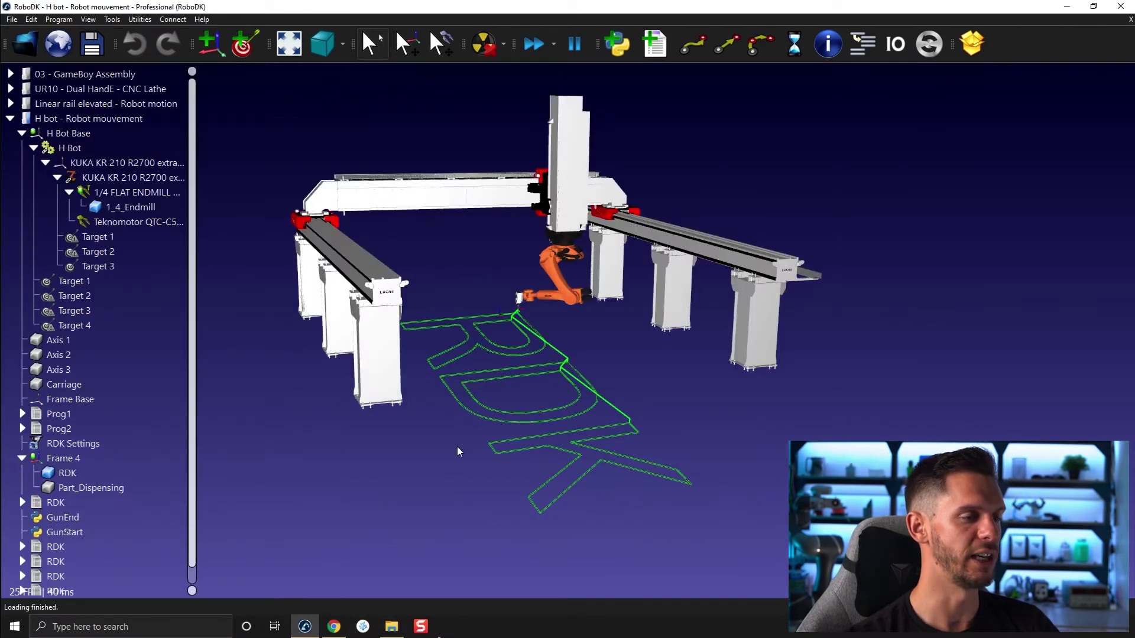
mouse_move(458, 450)
left_mouse_down()
mouse_move(583, 405)
mouse_move(514, 380)
mouse_move(417, 455)
mouse_move(596, 451)
mouse_move(603, 481)
mouse_move(544, 467)
mouse_move(588, 417)
mouse_move(669, 273)
left_mouse_up()
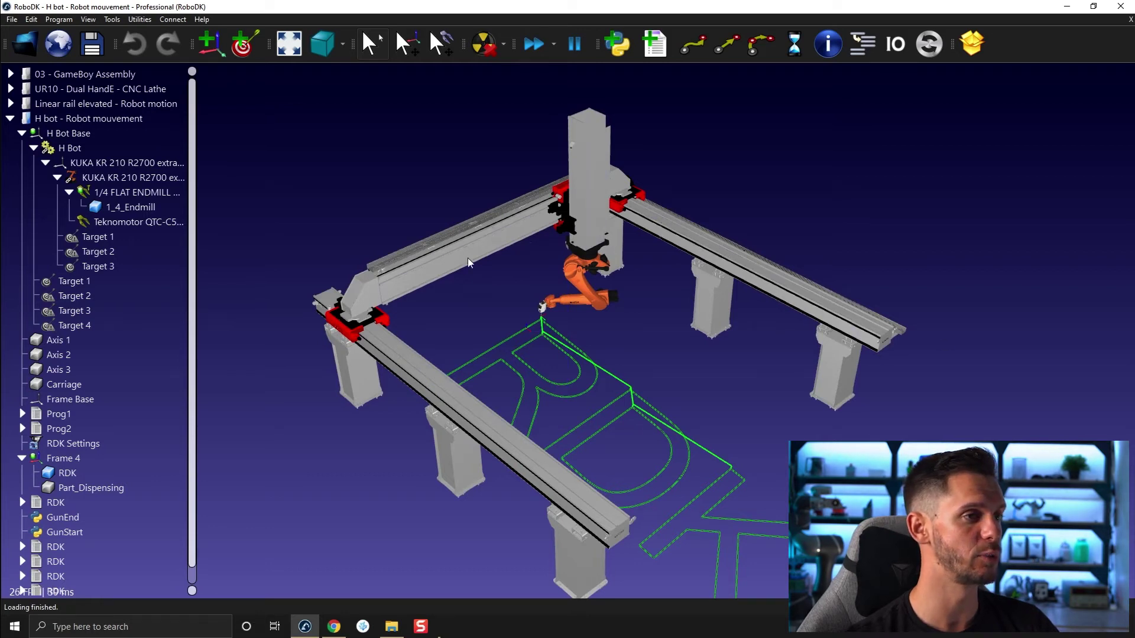
scroll(89, 570, "down", 1)
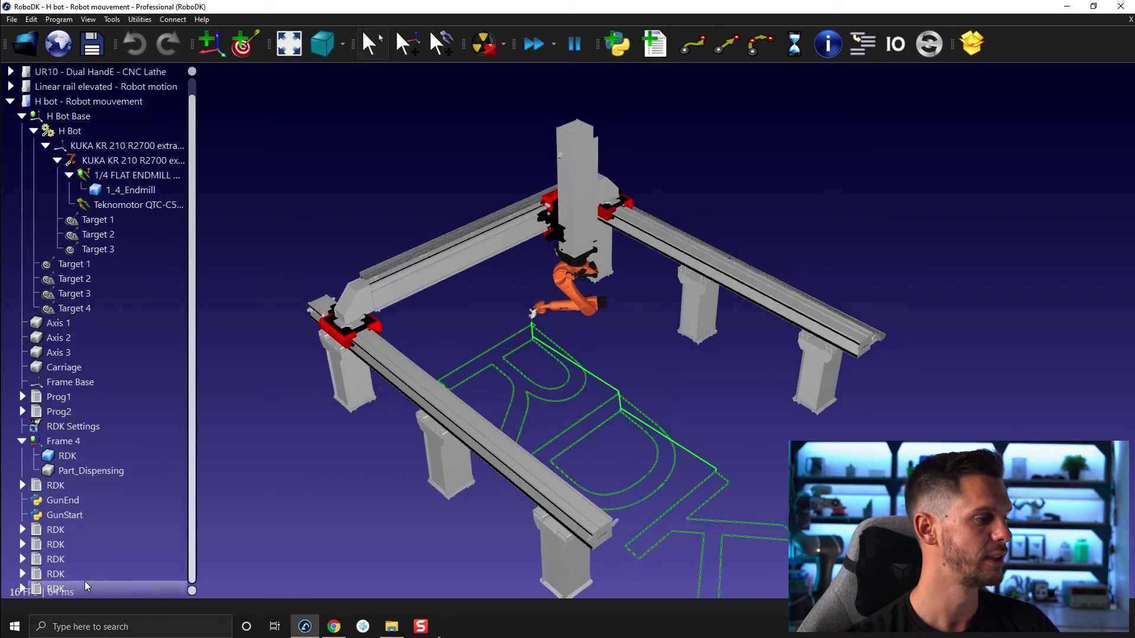
Run the RDK program and orbit to look along the rails while the KUKA traces letters
left_click(75, 589)
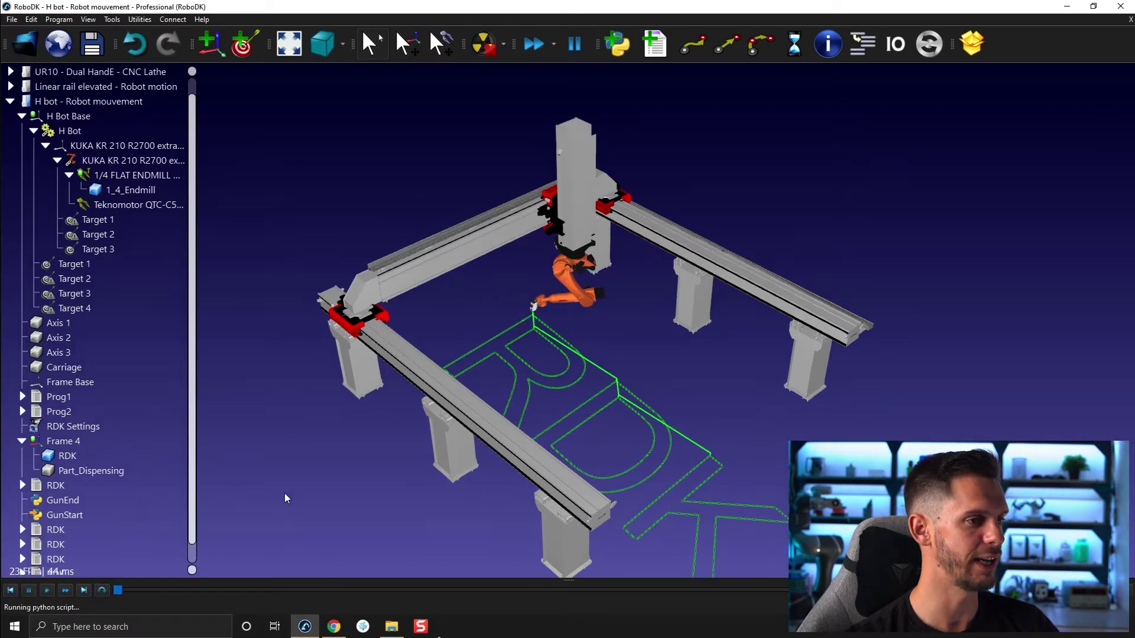
left_click_drag(405, 470, 374, 407)
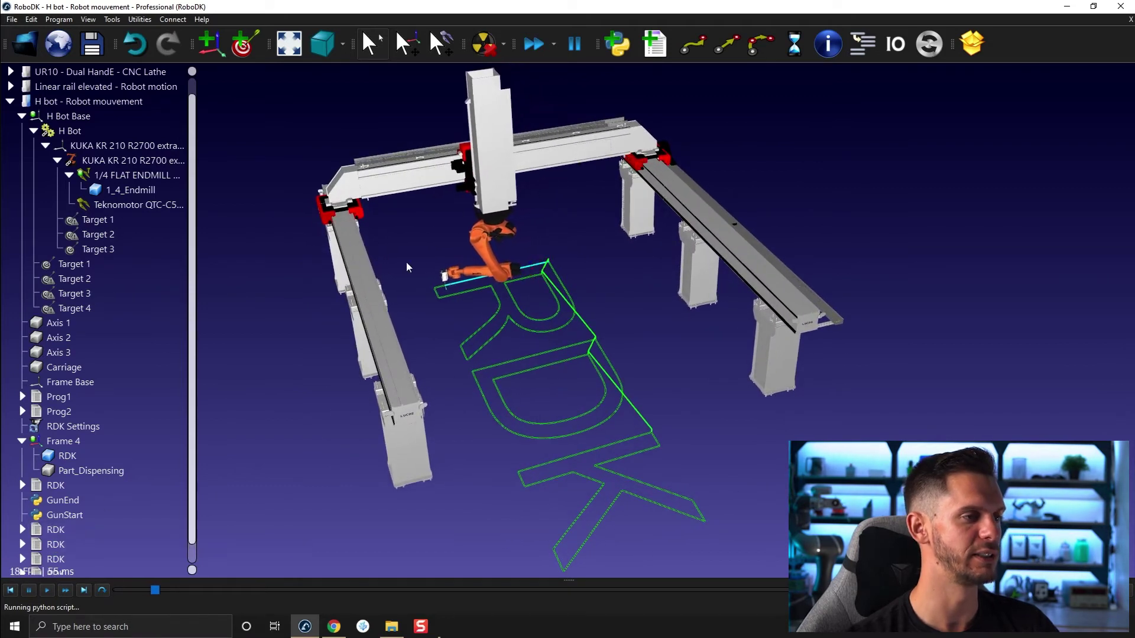
left_click_drag(421, 441, 428, 454)
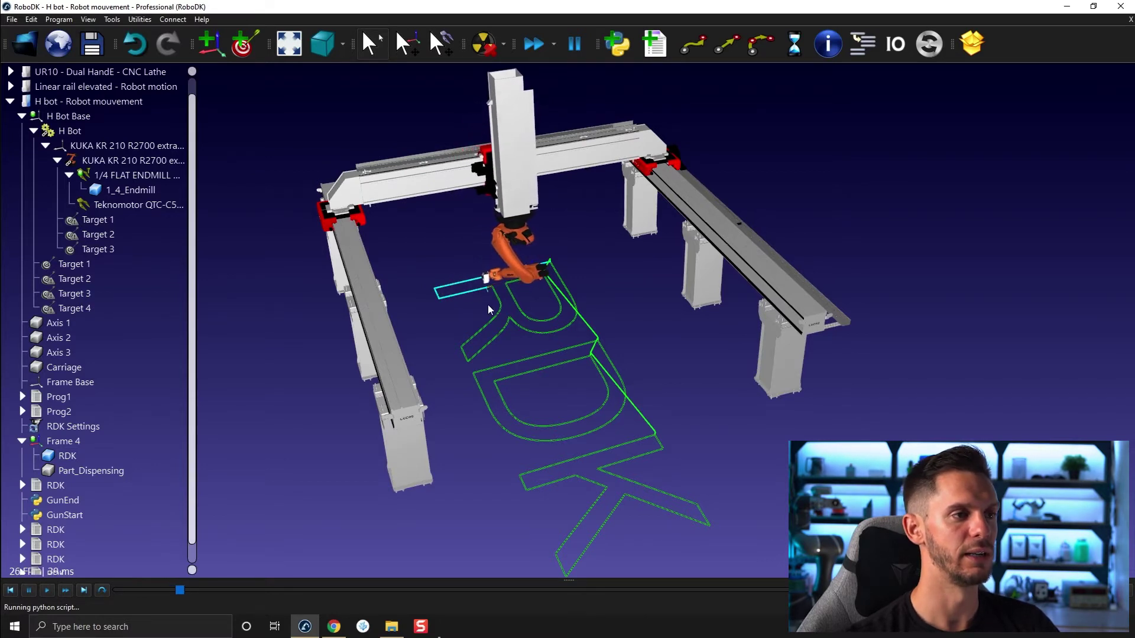
left_click_drag(489, 309, 582, 286)
scroll(496, 338, "up", 5)
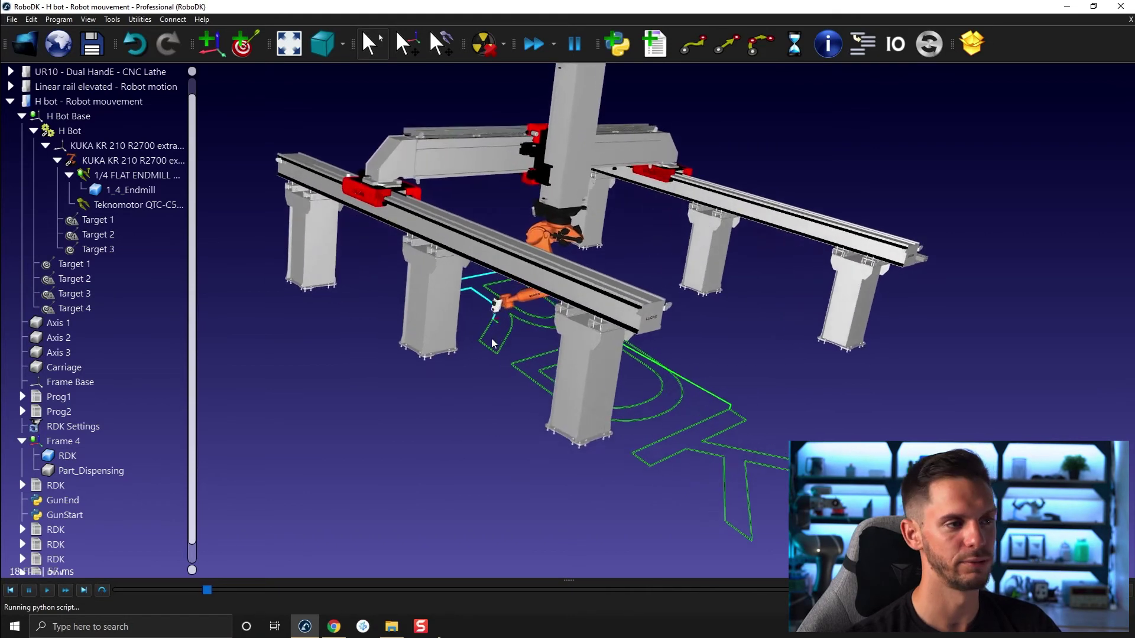
scroll(497, 338, "up", 5)
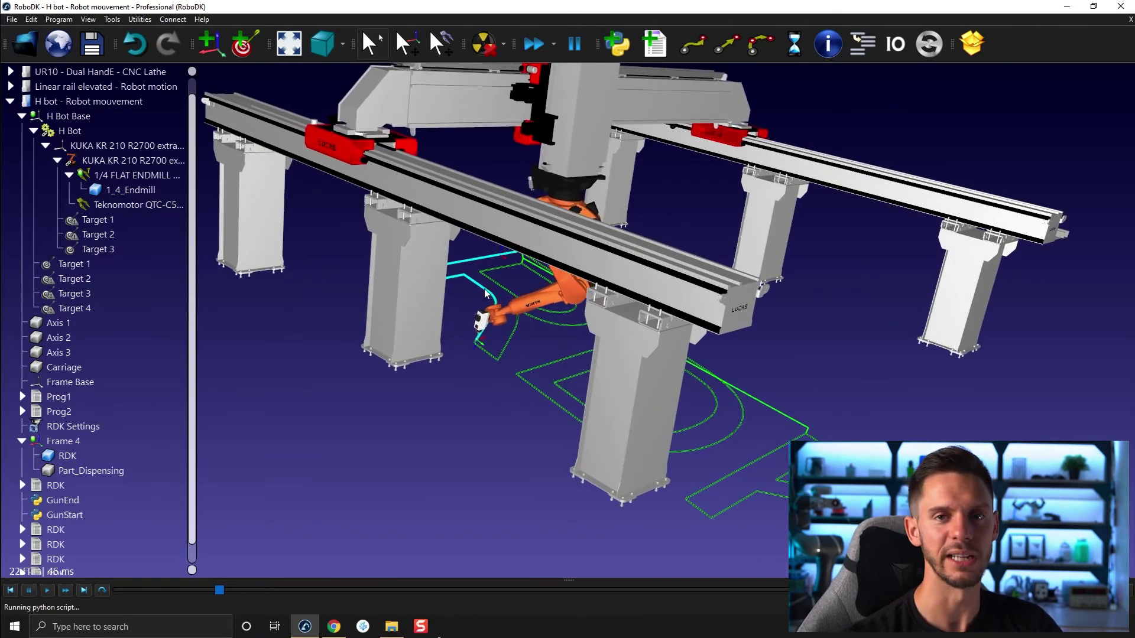
left_click_drag(465, 269, 452, 248)
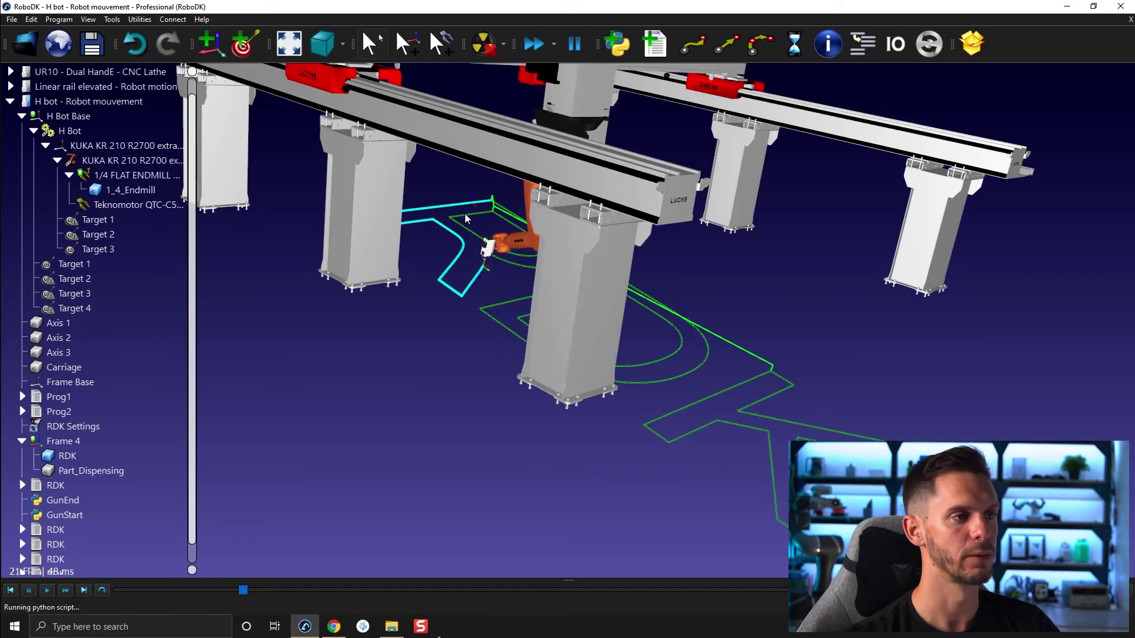
left_click(703, 449)
left_click_drag(703, 449, 595, 305)
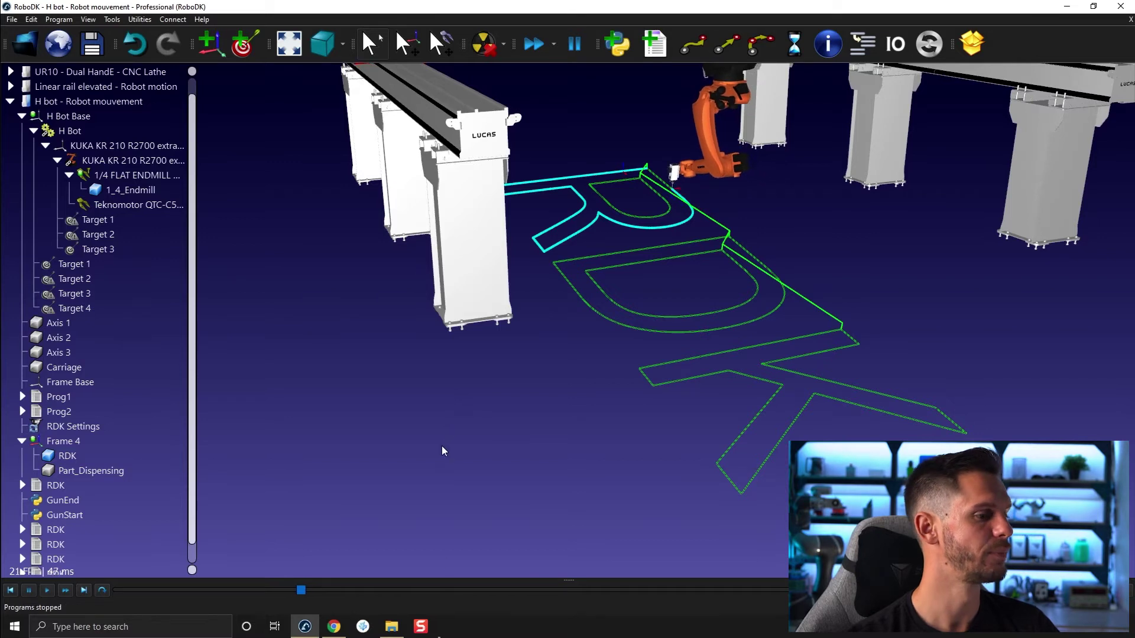
Load 06 - Pick and place - Linear rail.rdk from the example folder into RoboDK
left_click(400, 625)
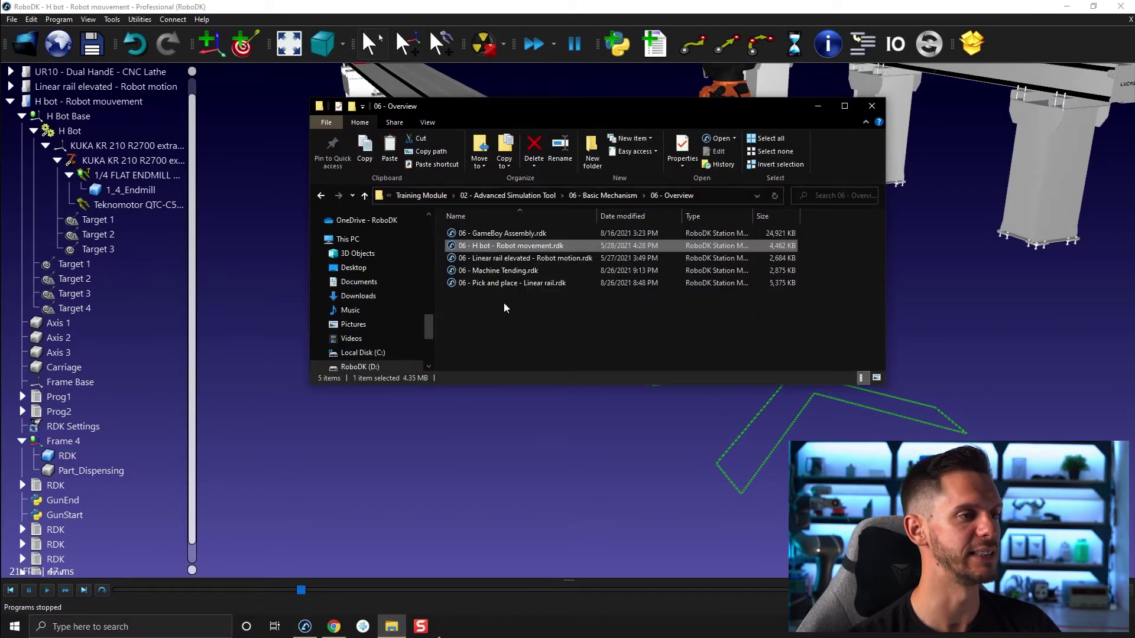
left_click(498, 284)
left_click_drag(482, 287, 556, 485)
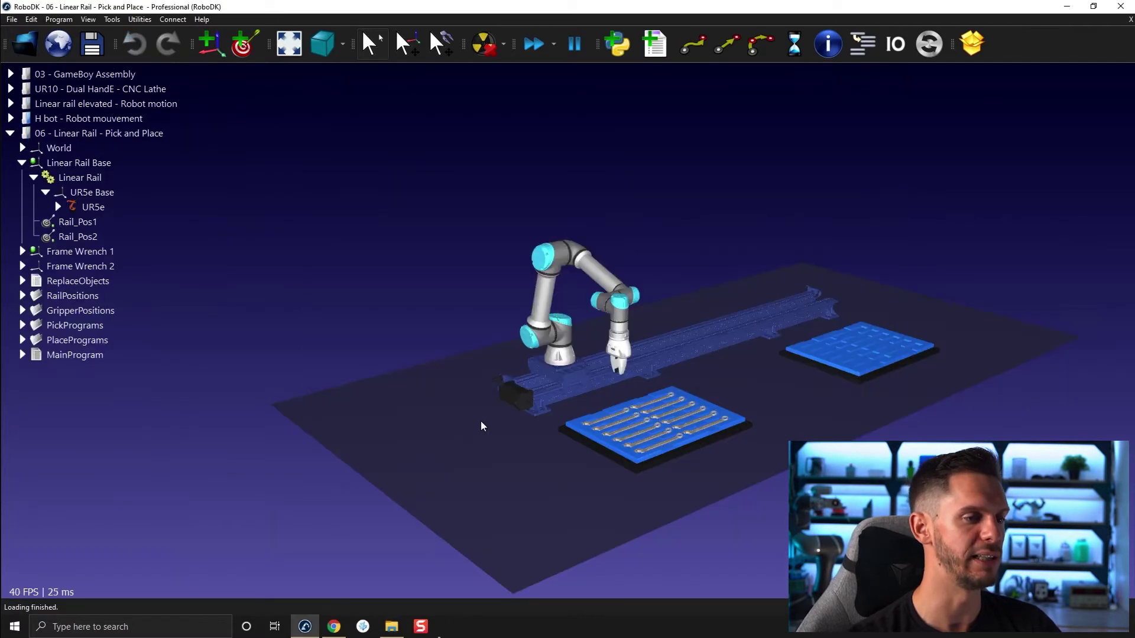
Run MainProgram so the UR5e moves wrenches between trays, then switch to YouTube
double_click(73, 354)
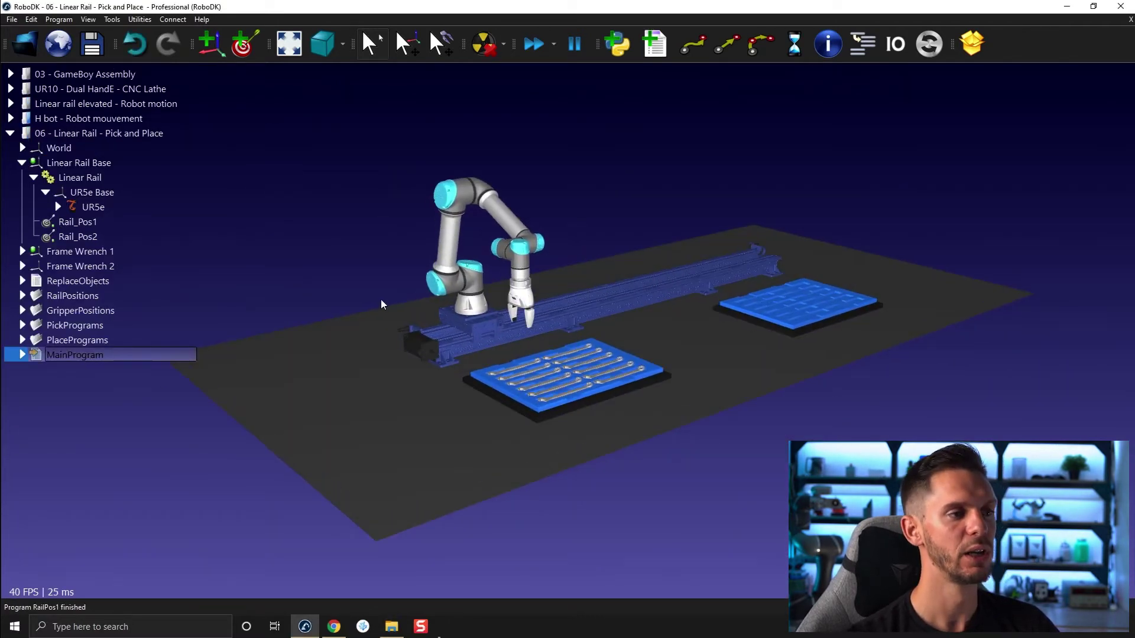
scroll(469, 327, "up", 3)
scroll(468, 327, "down", 3)
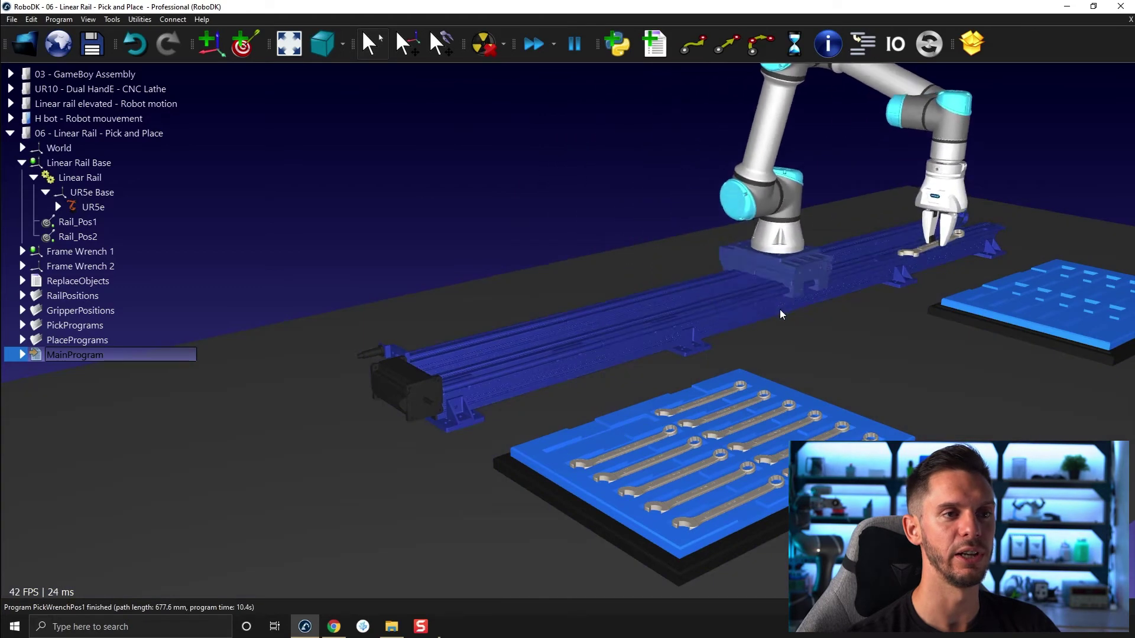
scroll(713, 299, "up", 3)
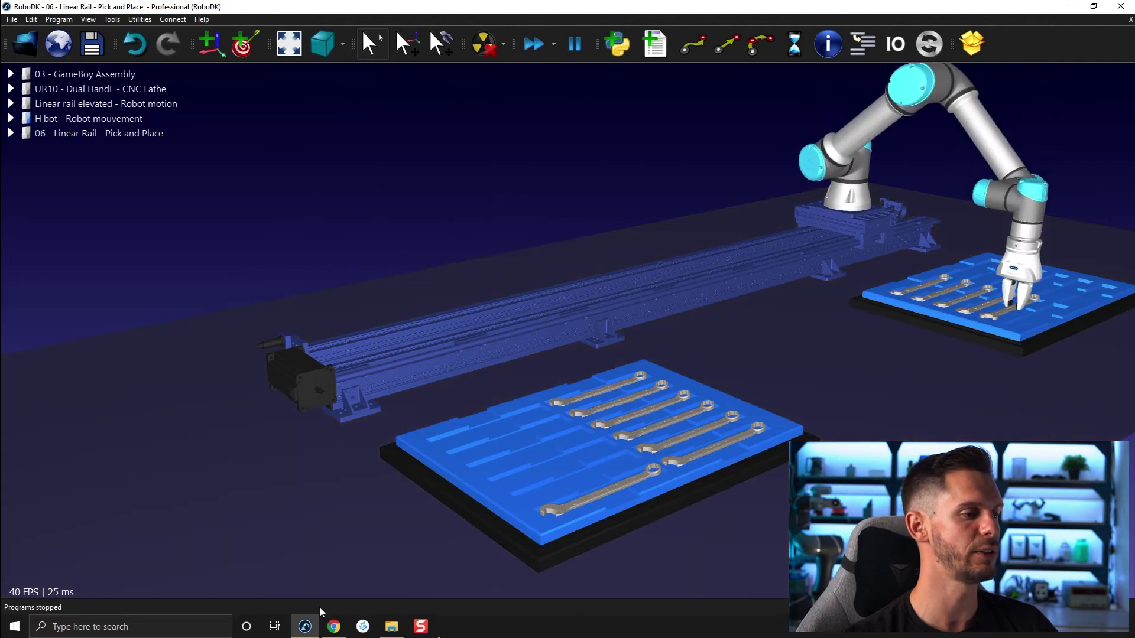
left_click(332, 628)
Search YouTube for 'robodk' and scroll through the results
left_click(413, 77)
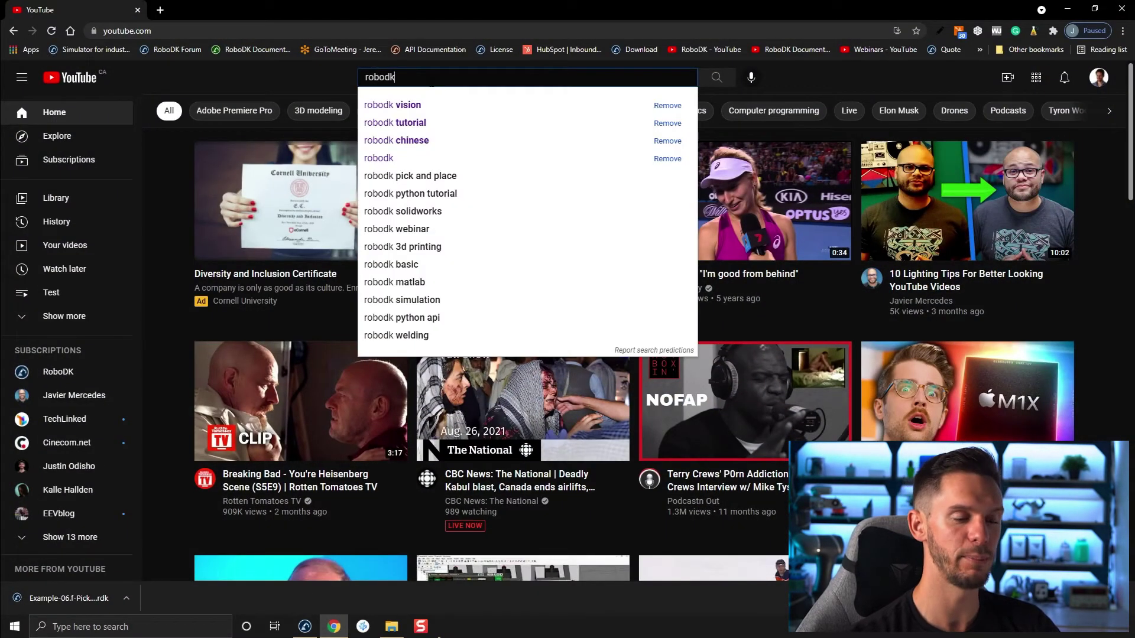
key("Return")
scroll(481, 247, "down", 1)
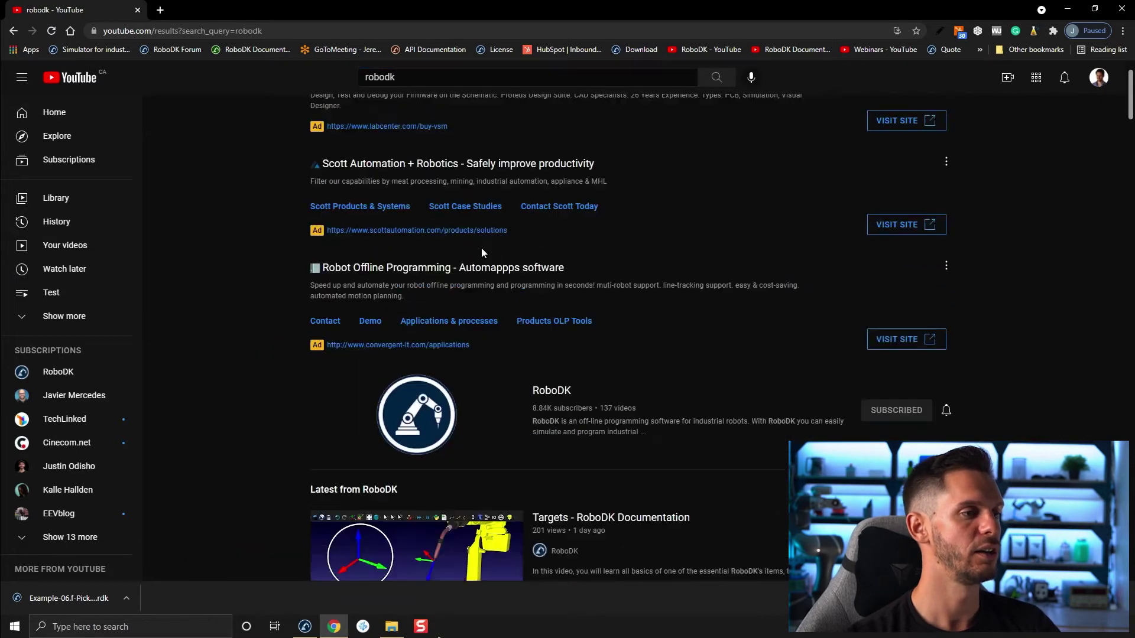
scroll(481, 251, "down", 2)
Open the RoboDK channel and its VIDEOS tab
left_click(557, 285)
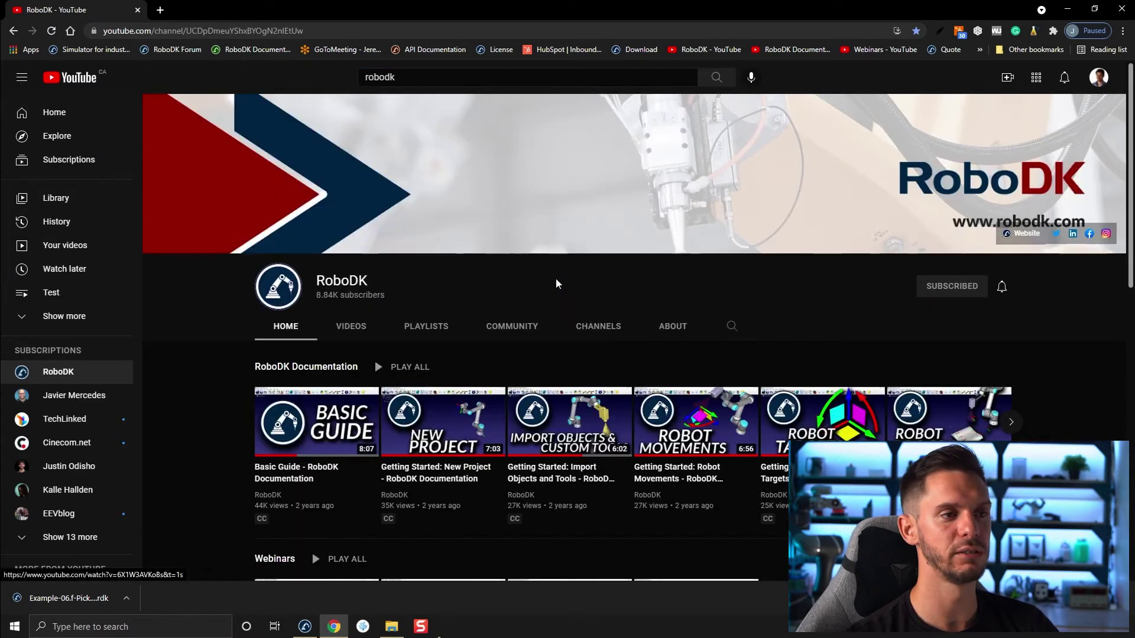
scroll(231, 423, "down", 3)
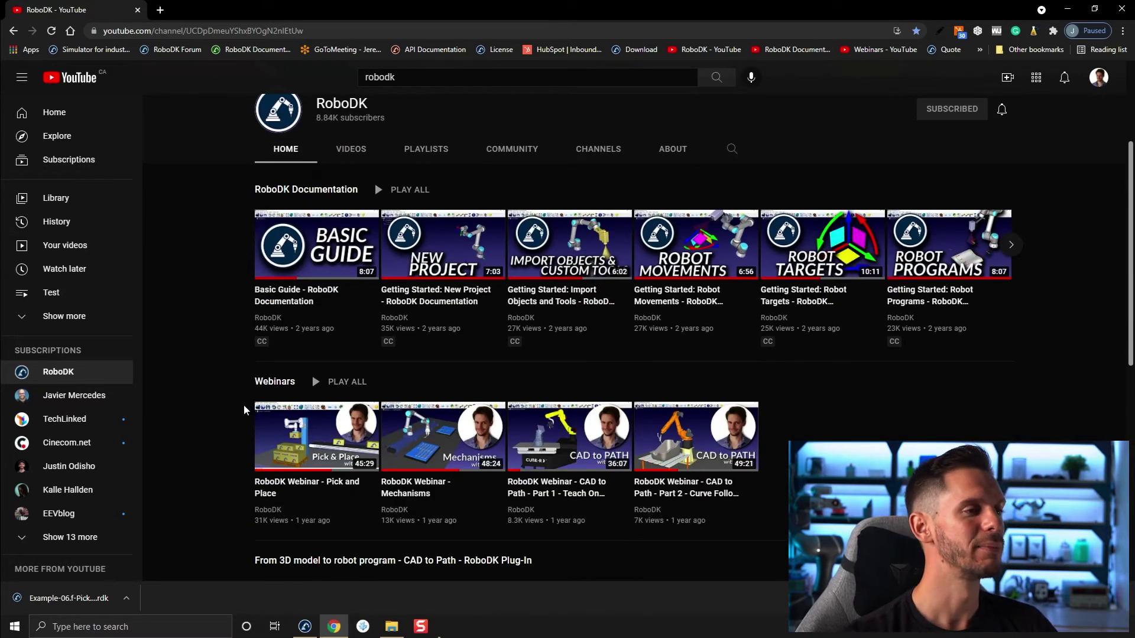
left_click(357, 157)
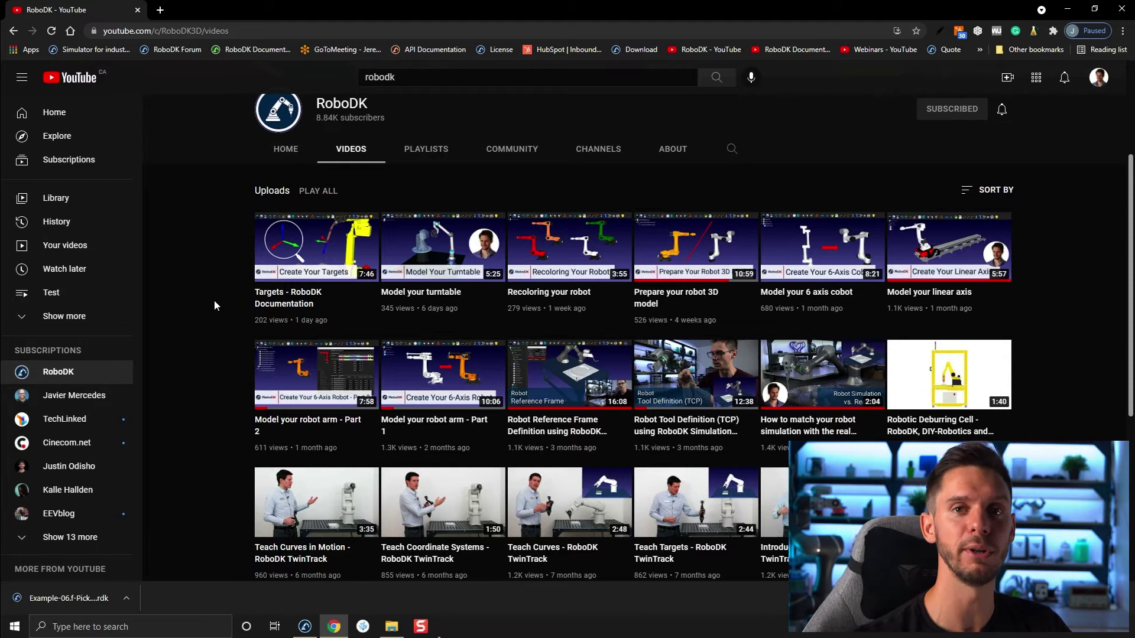
Browse the RoboDK channel's uploaded tutorials, such as 'Model your turntable', scrolling down and back
mouse_move(437, 372)
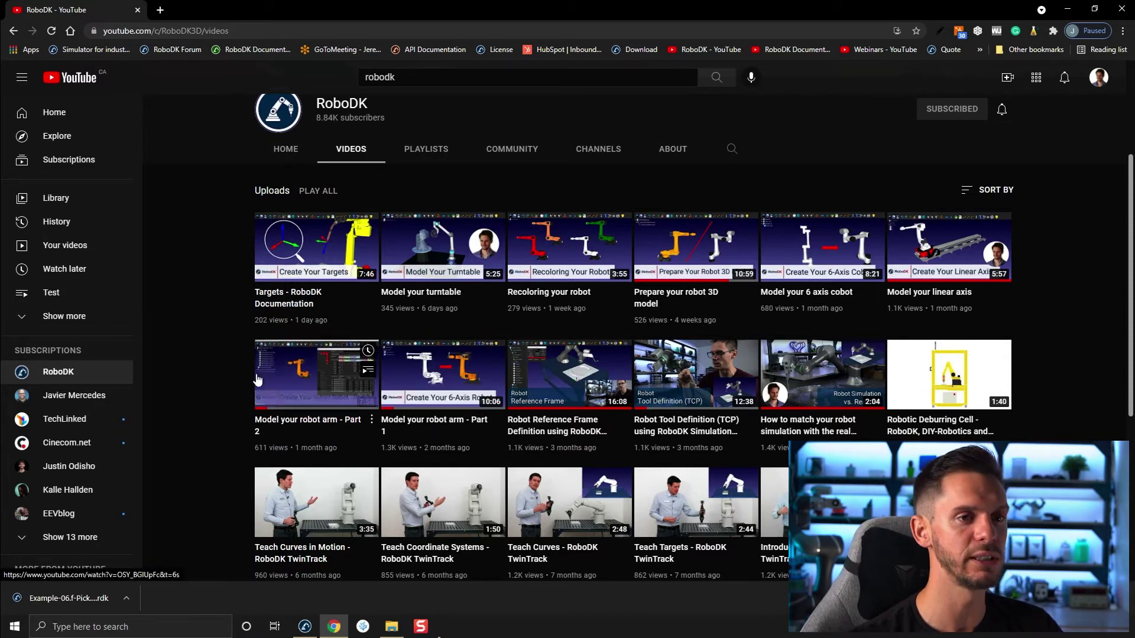
mouse_move(864, 280)
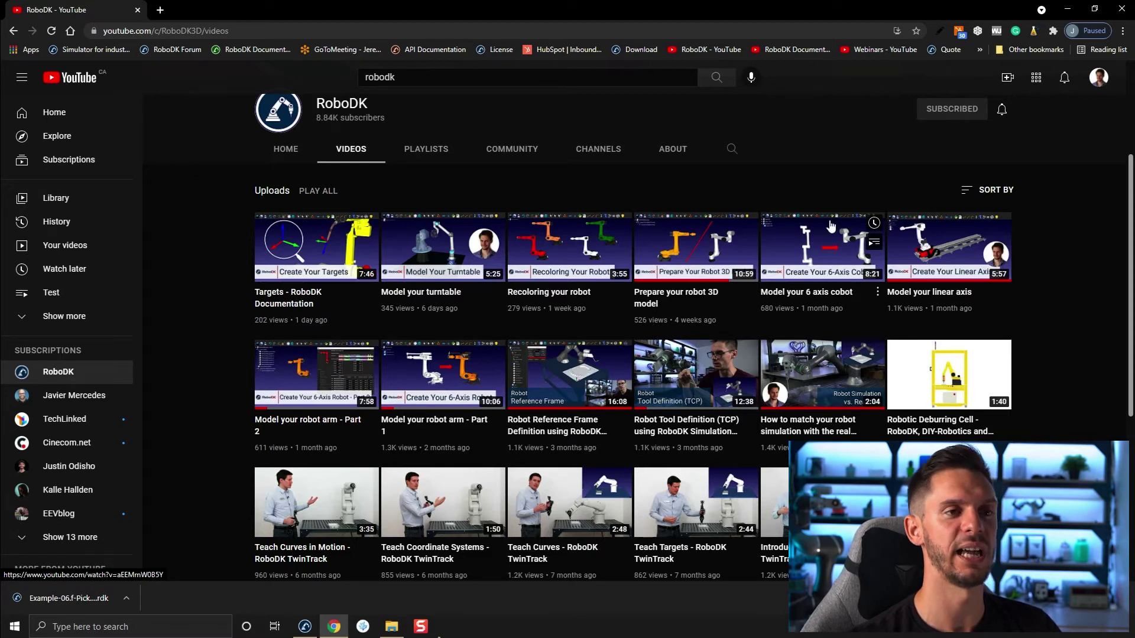
mouse_move(297, 412)
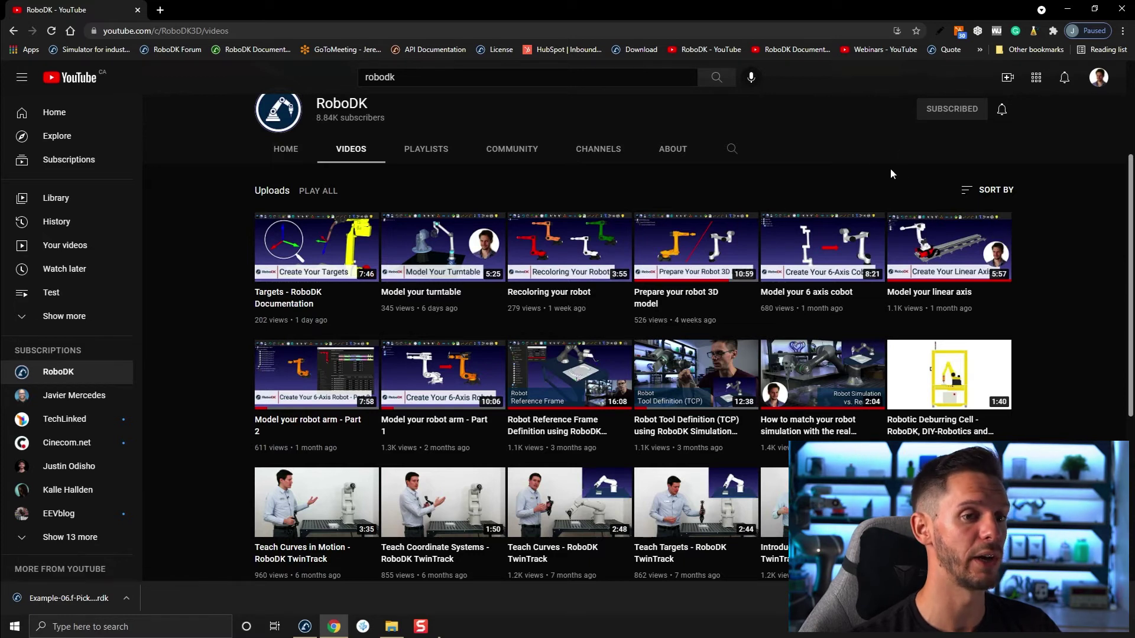
scroll(858, 180, "down", 5)
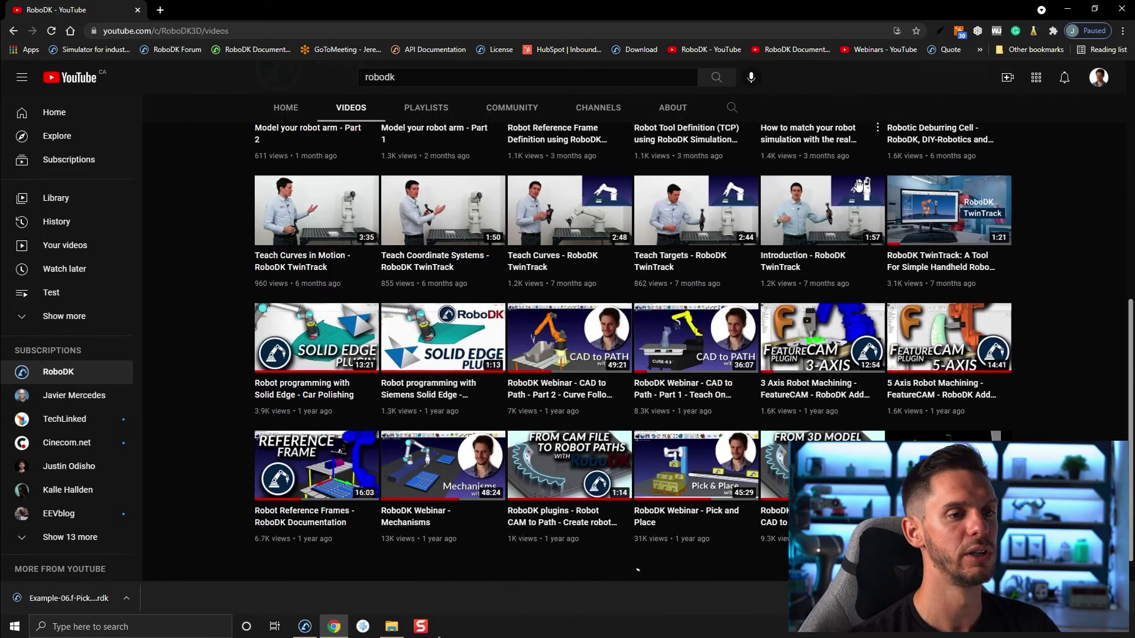
scroll(768, 295, "up", 5)
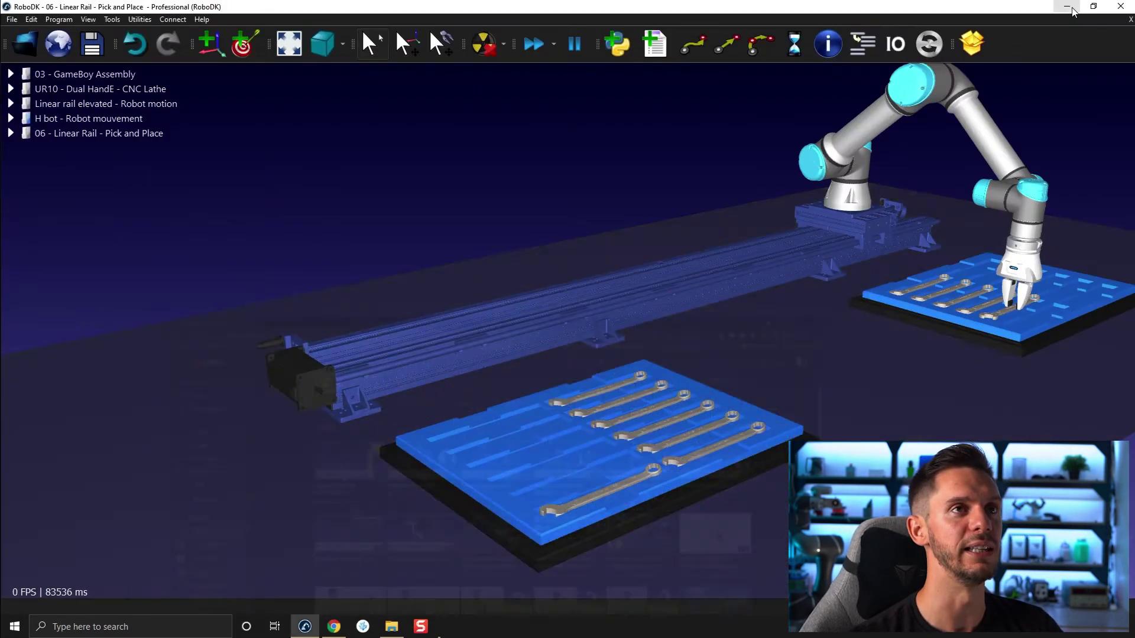
Rotate the rail station view and open Utilities > Model Mechanism or Robot
left_click_drag(542, 261, 467, 200)
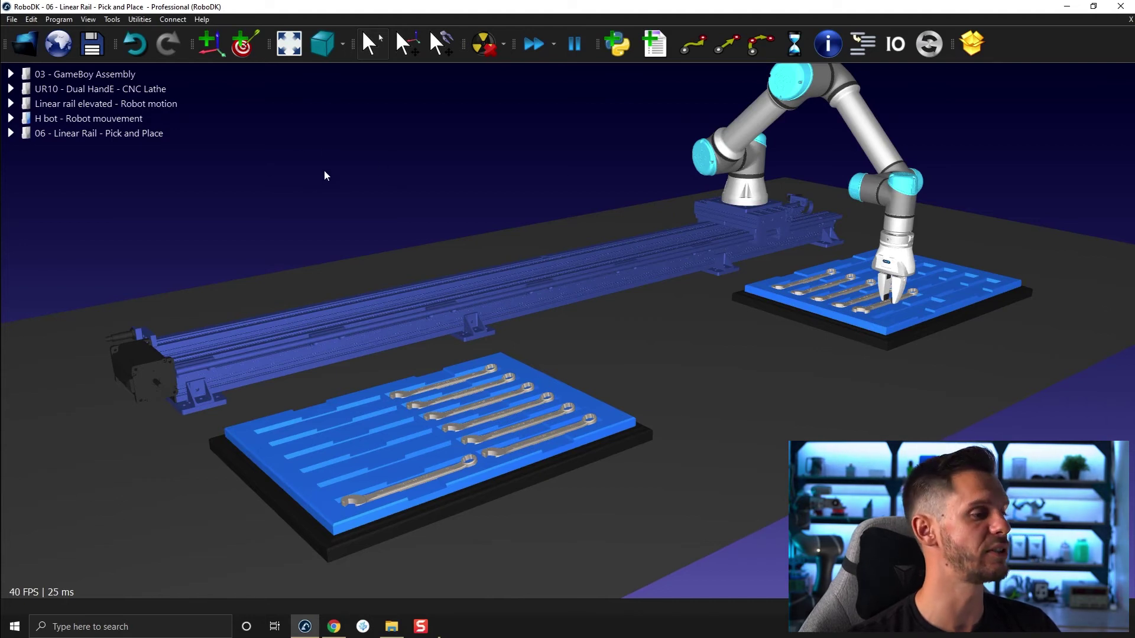
left_click(115, 21)
mouse_move(139, 23)
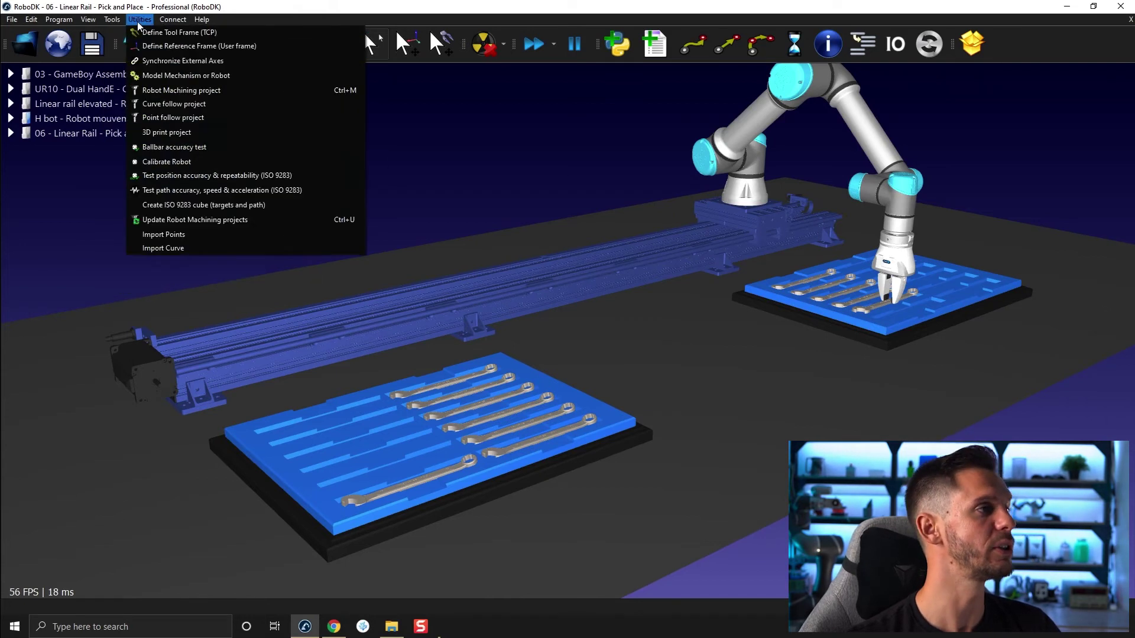
left_click(277, 78)
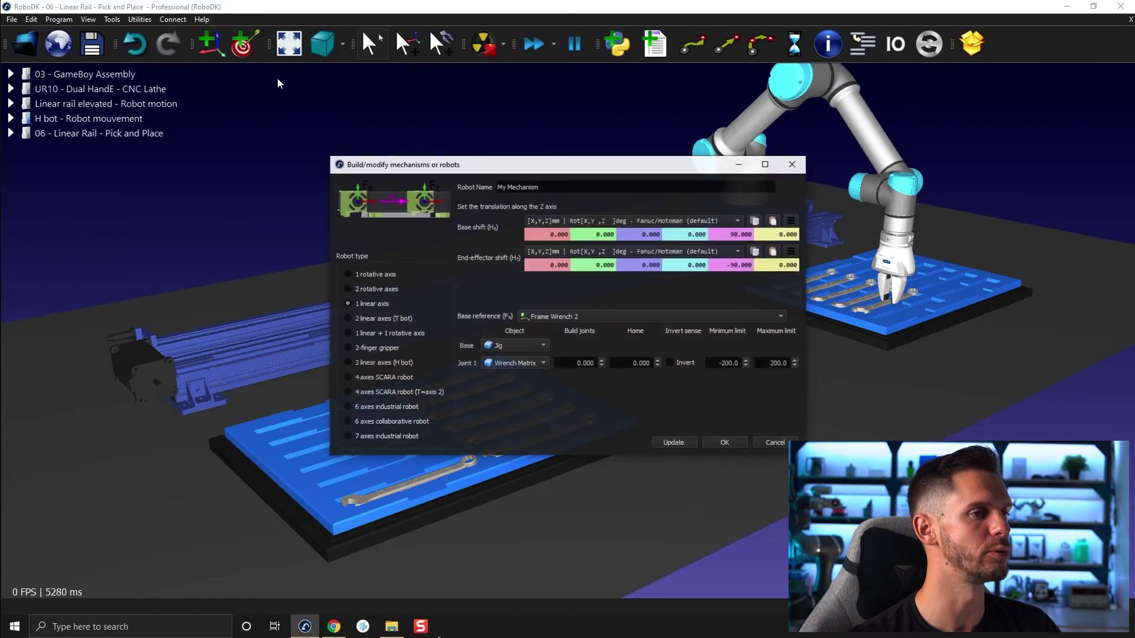
Move the Build/modify mechanisms dialog higher and enlarge it wider and taller
left_click_drag(595, 176, 574, 93)
left_click_drag(782, 370, 984, 448)
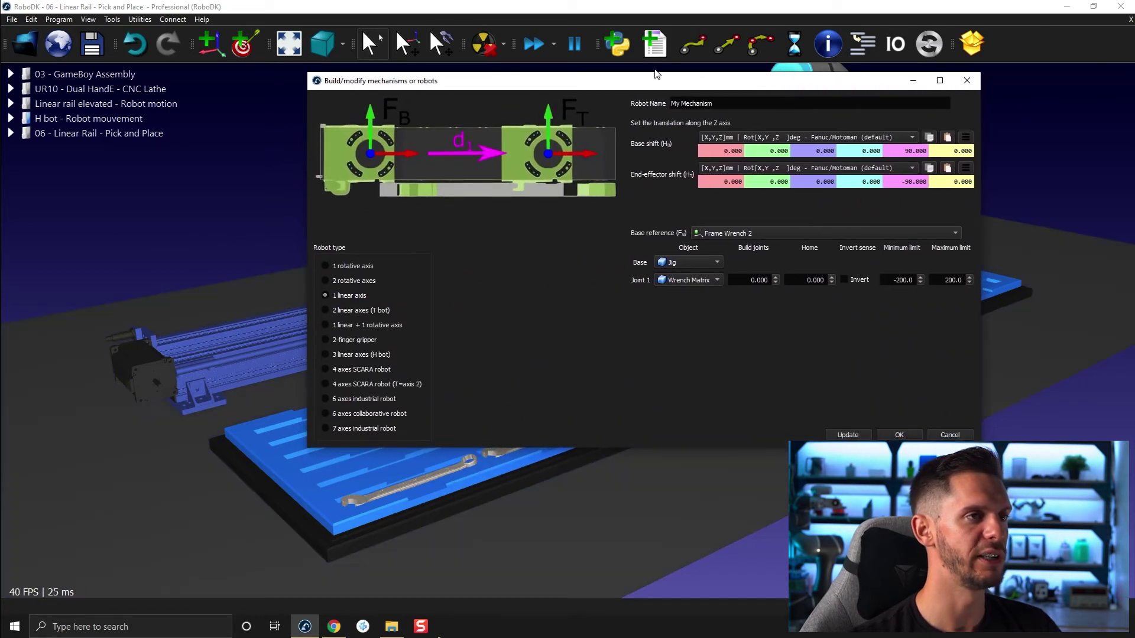
left_click_drag(591, 81, 522, 75)
left_click_drag(407, 441, 387, 473)
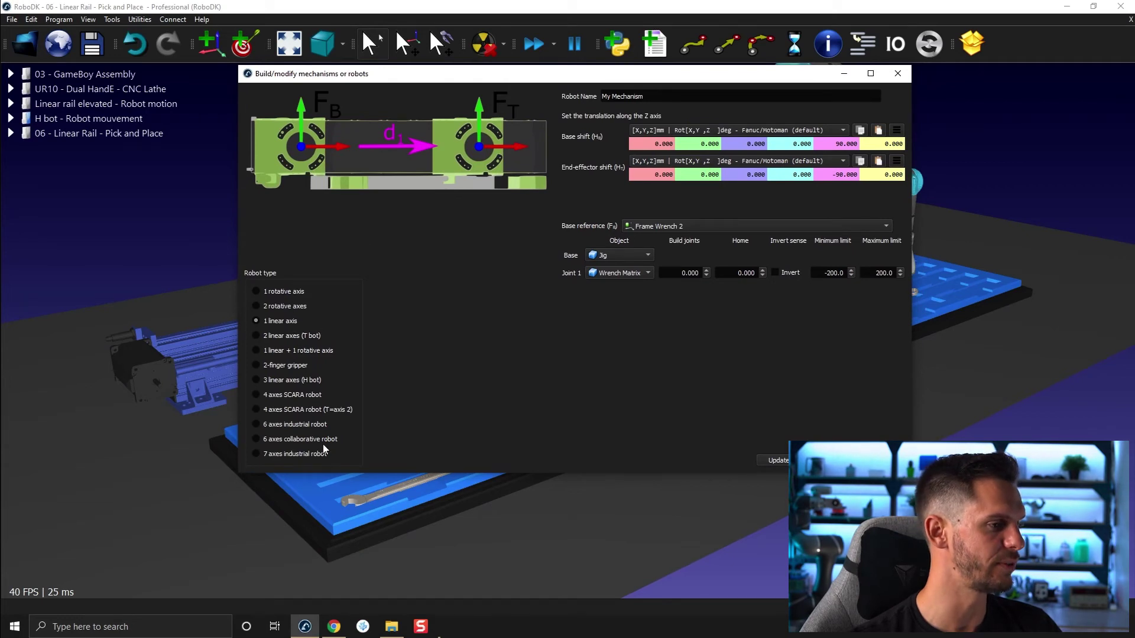
left_click(278, 293)
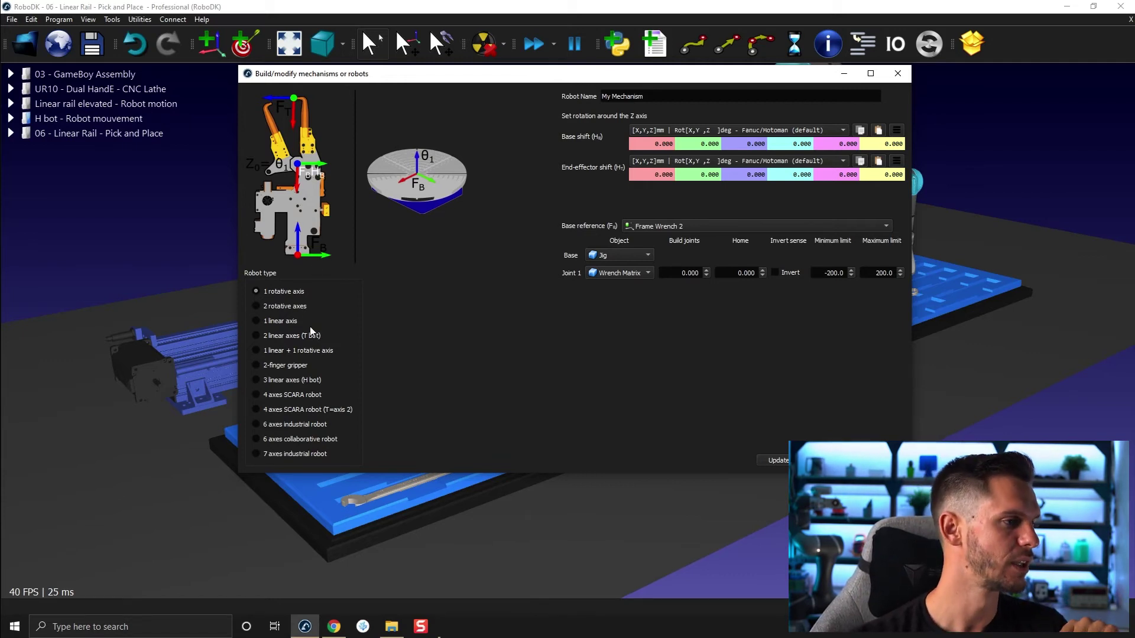
left_click(288, 306)
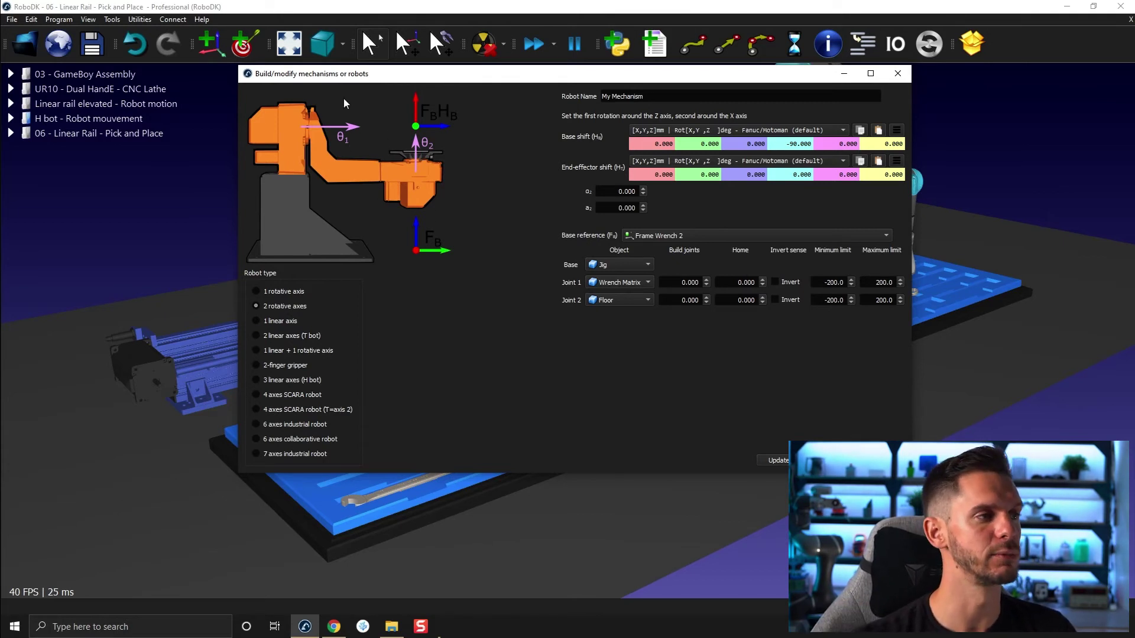
left_click(257, 321)
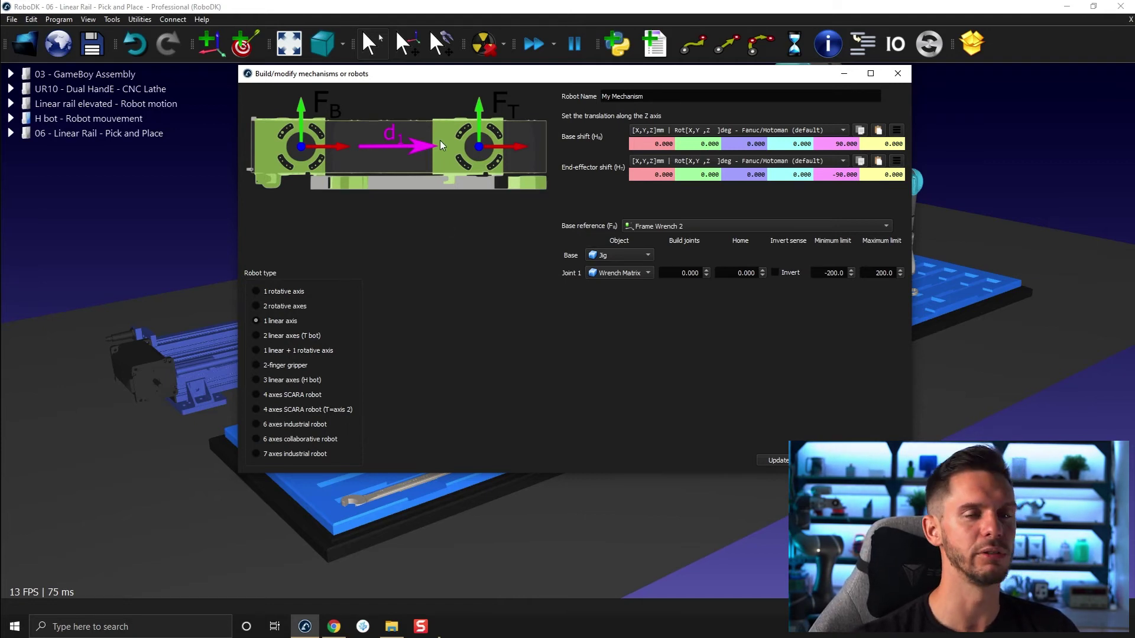
left_click(312, 337)
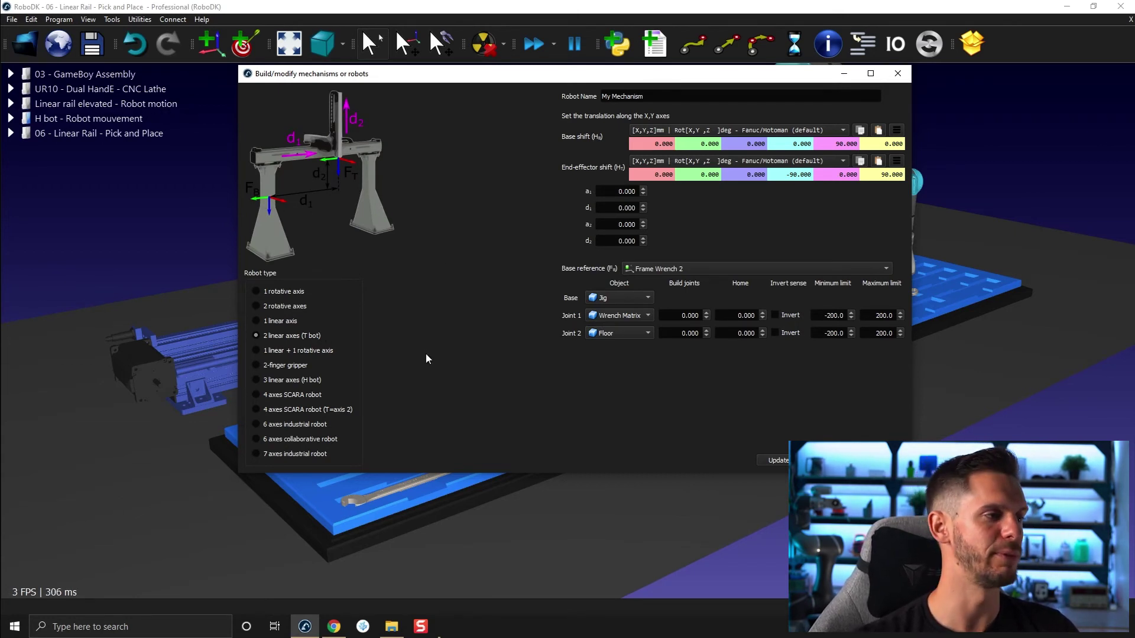
left_click(328, 351)
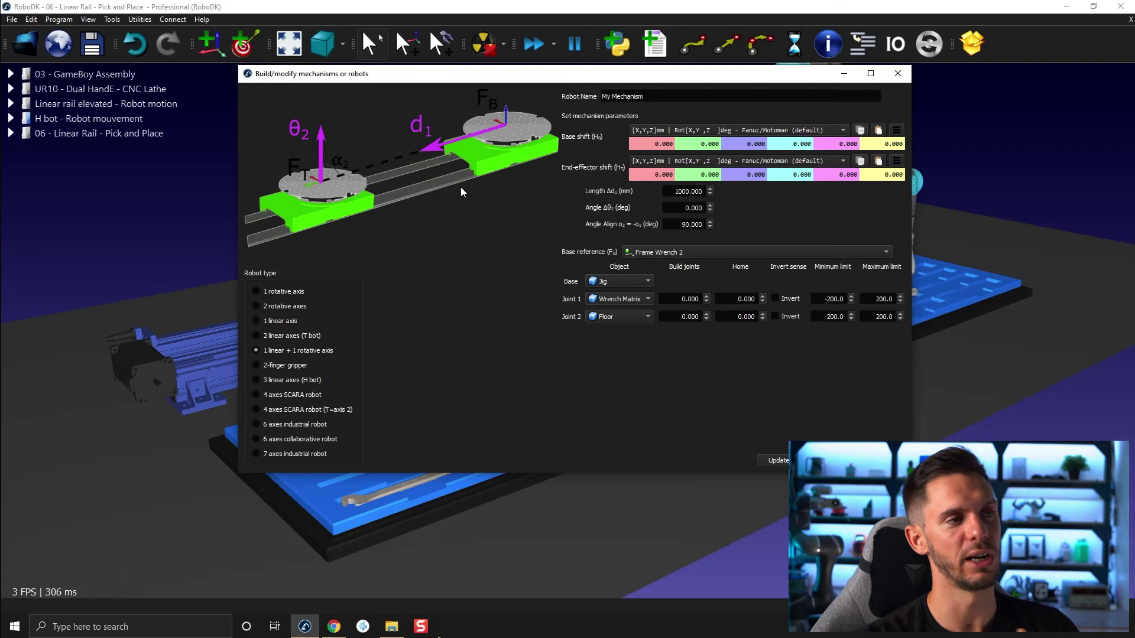
left_click(296, 366)
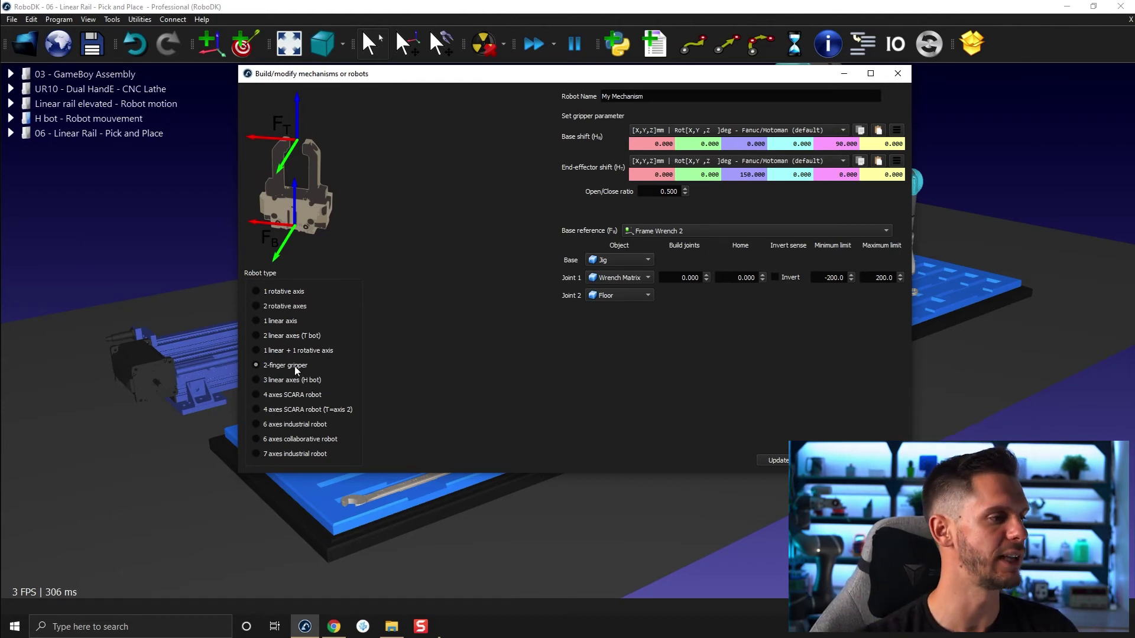
left_click(304, 381)
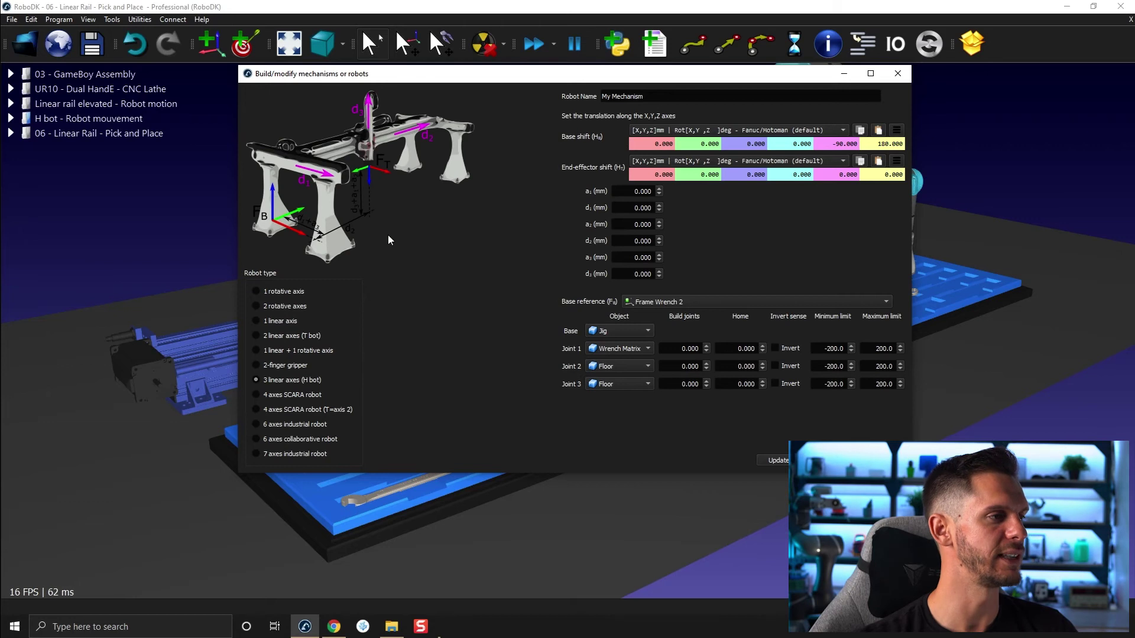
left_click(307, 395)
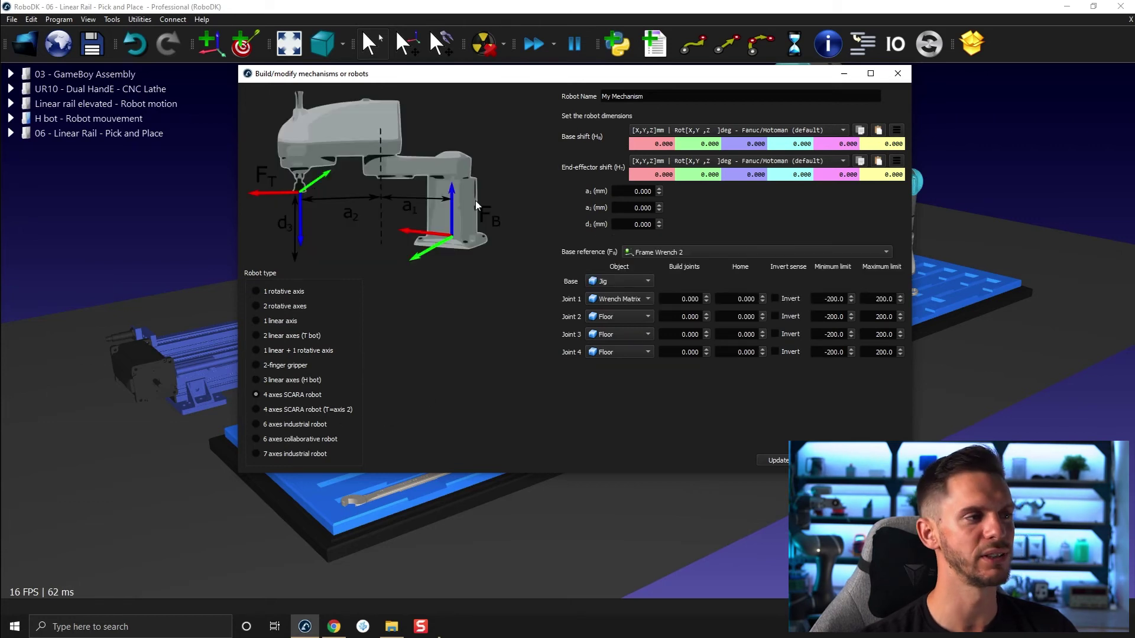
left_click(313, 409)
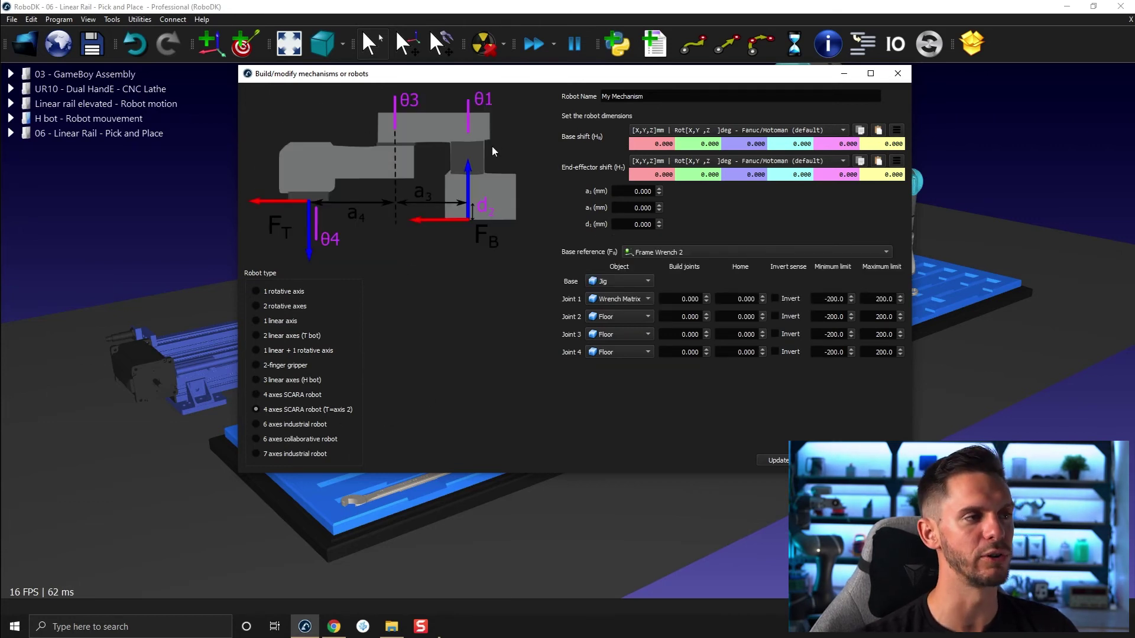
left_click(296, 423)
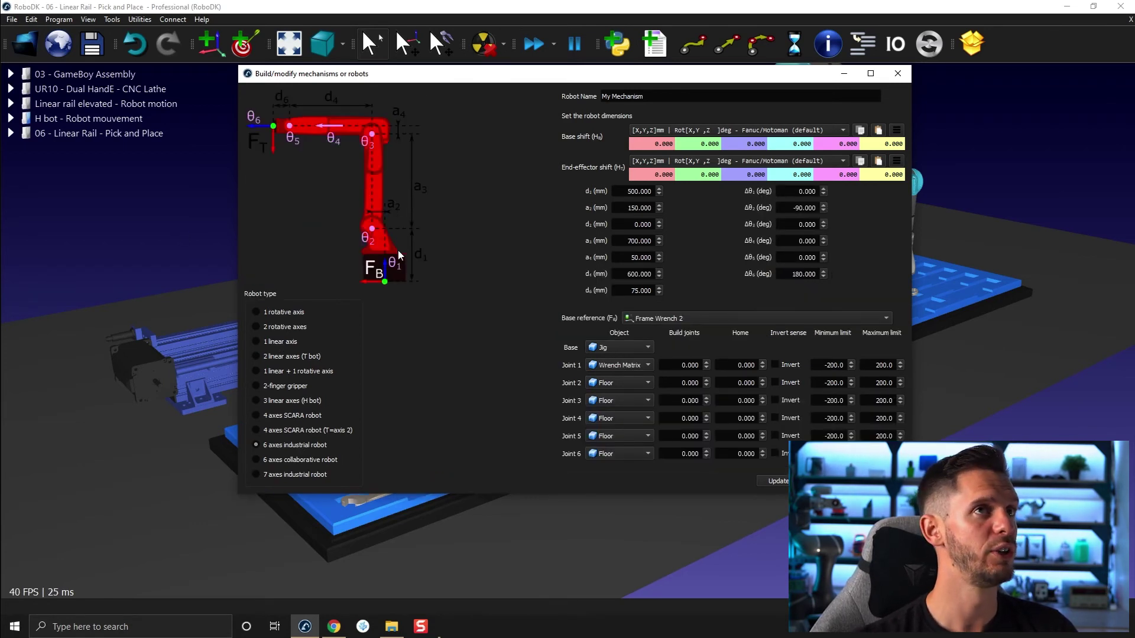
left_click(293, 459)
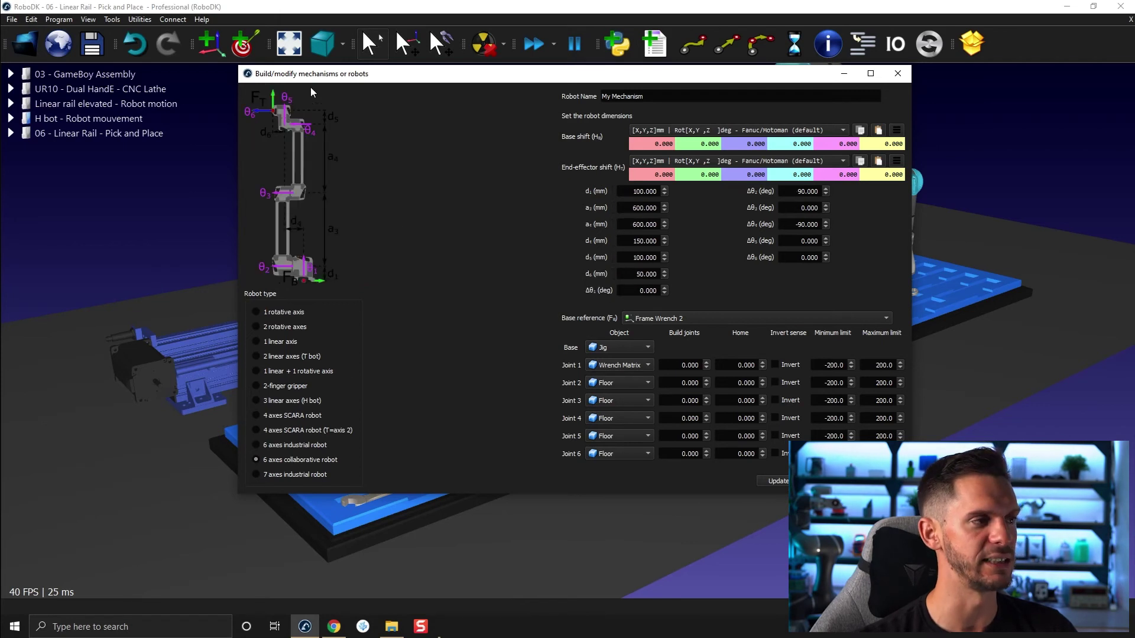
left_click(275, 474)
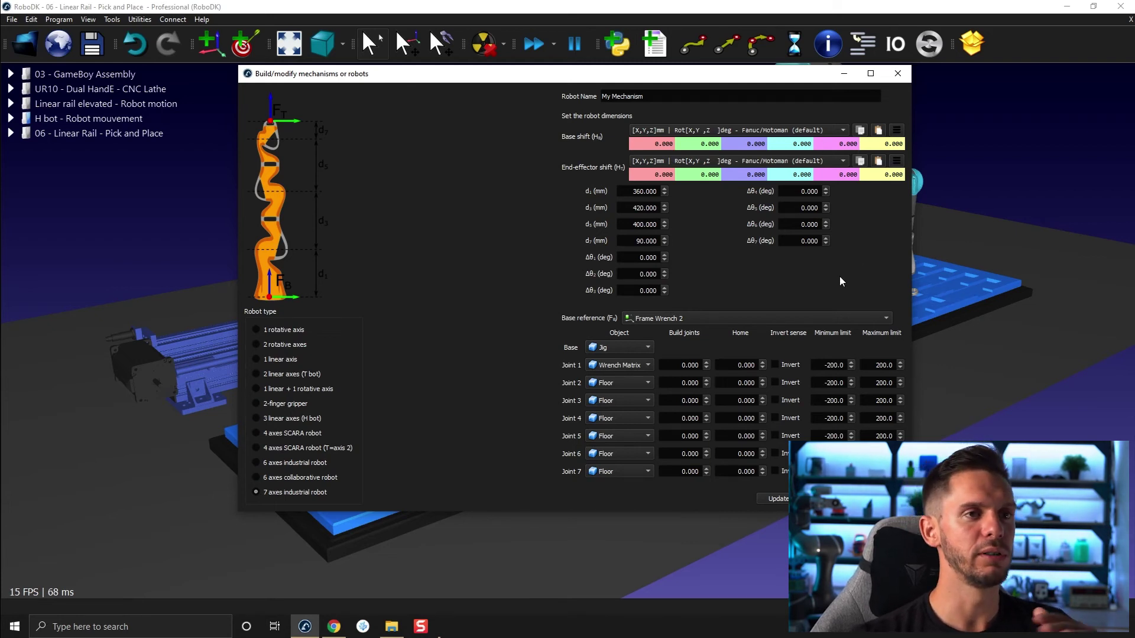
left_click(256, 359)
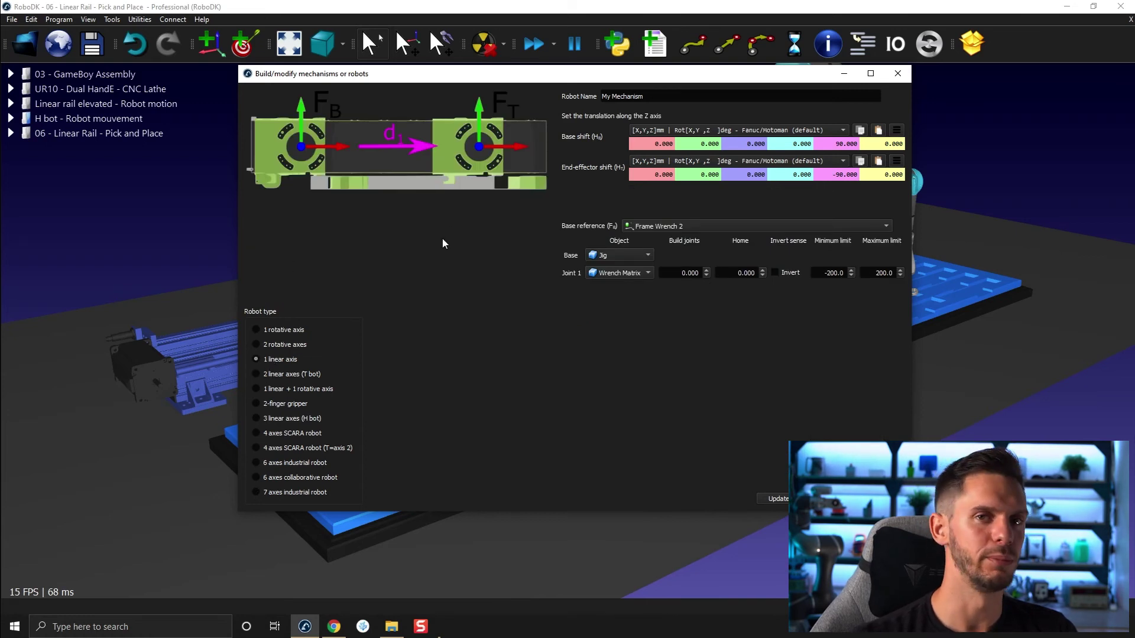
left_click_drag(644, 95, 602, 96)
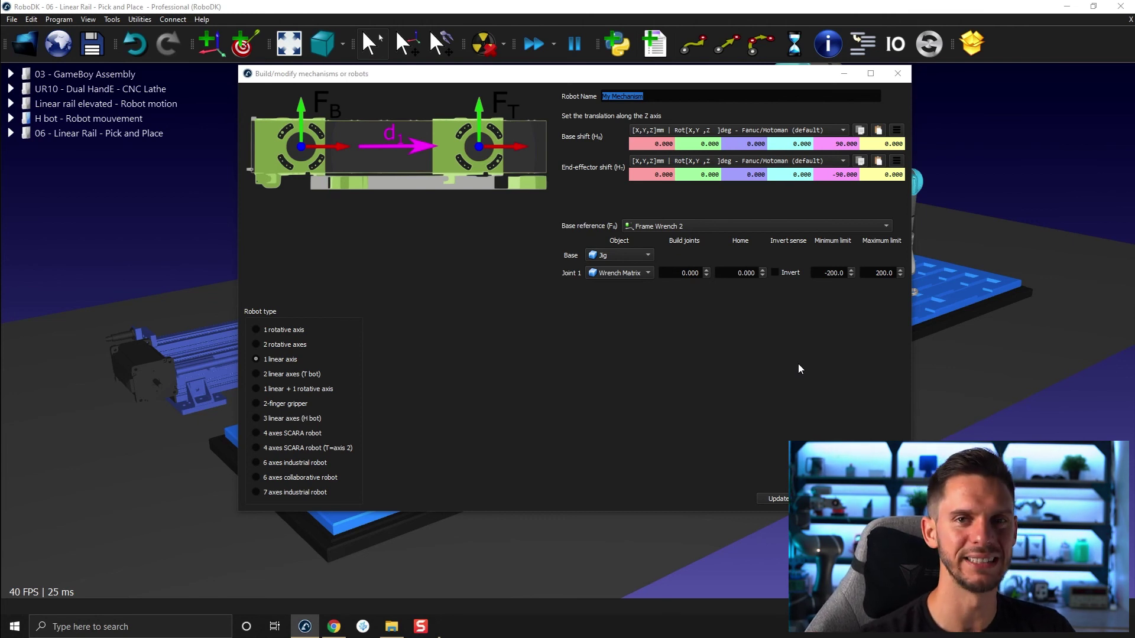
Select '6 axes industrial robot' as the robot type in the mechanism dialog
left_click(281, 462)
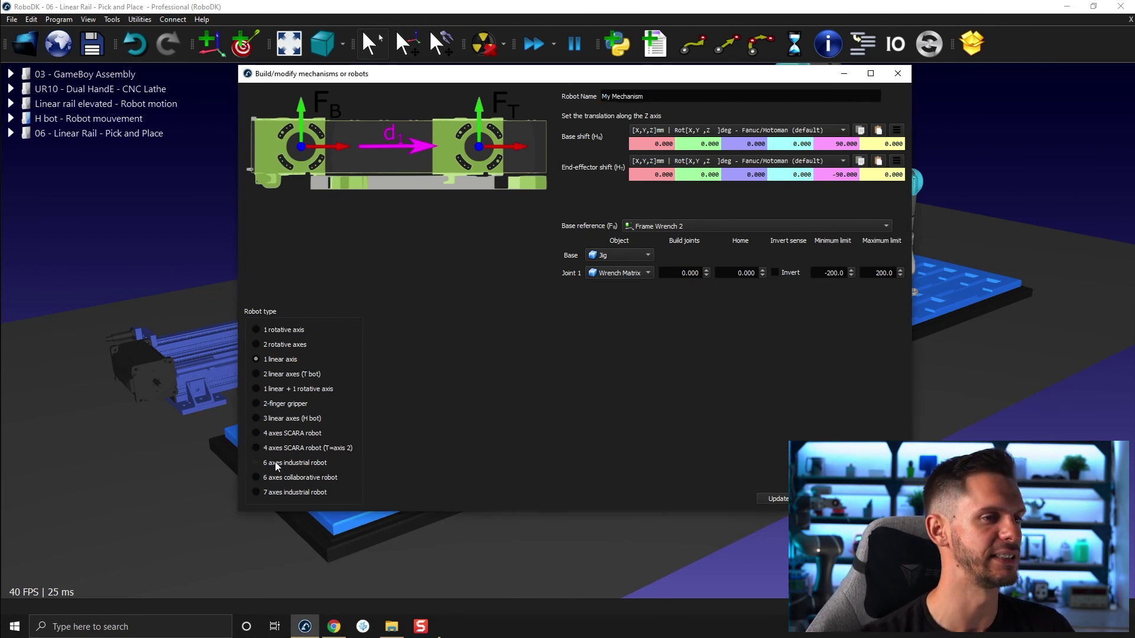